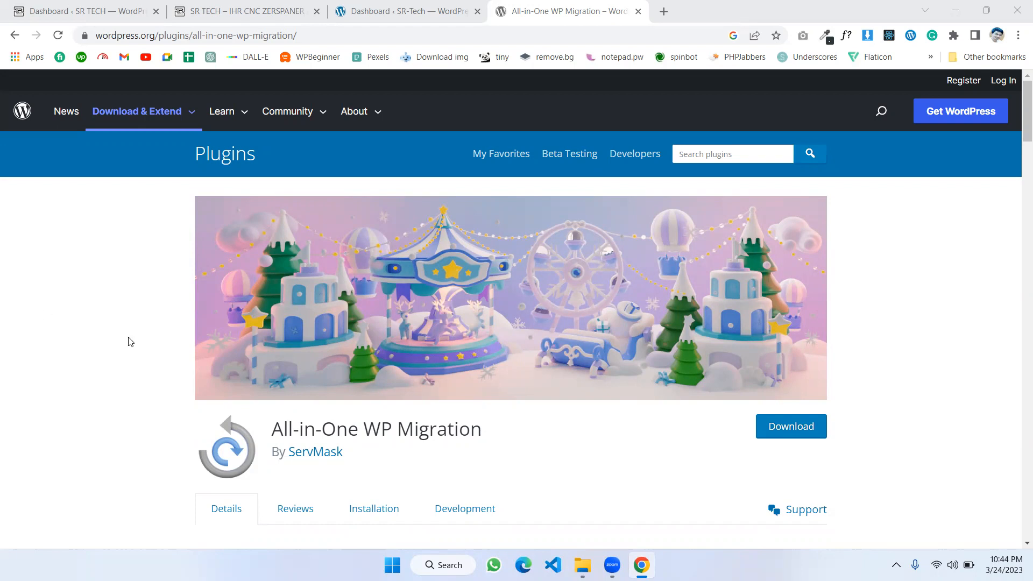
Step: Review the All-in-One WP Migration plugin page and compare the dashboards of the sr-tech.eu and client45.worshipbd.com sites
{"action": "left_click_drag", "start_coordinate": [272, 429], "coordinate": [489, 437]}
{"action": "left_click", "coordinate": [495, 440]}
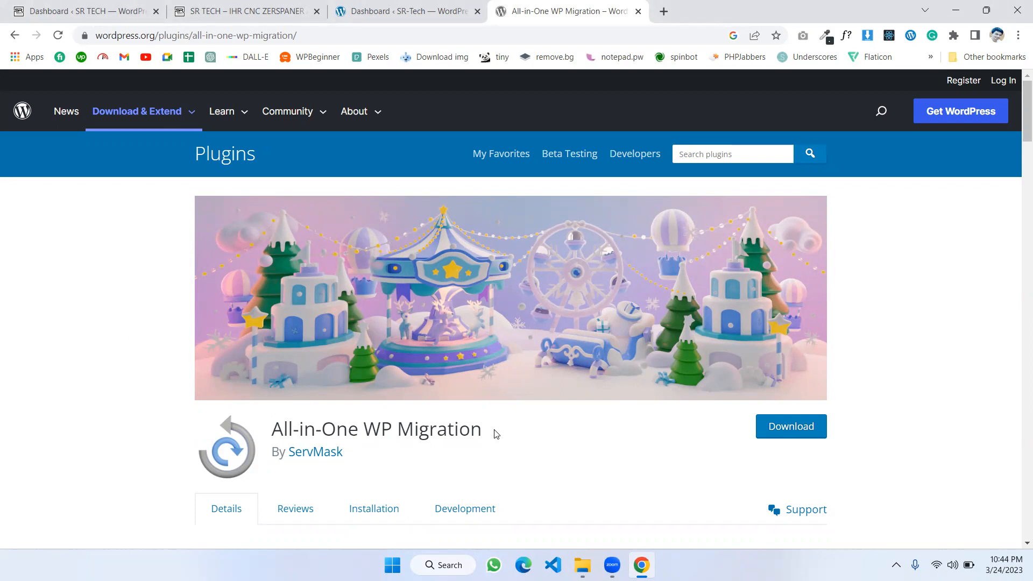
{"action": "left_click", "coordinate": [362, 22]}
{"action": "scroll", "coordinate": [374, 195], "scroll_direction": "up", "scroll_amount": 5}
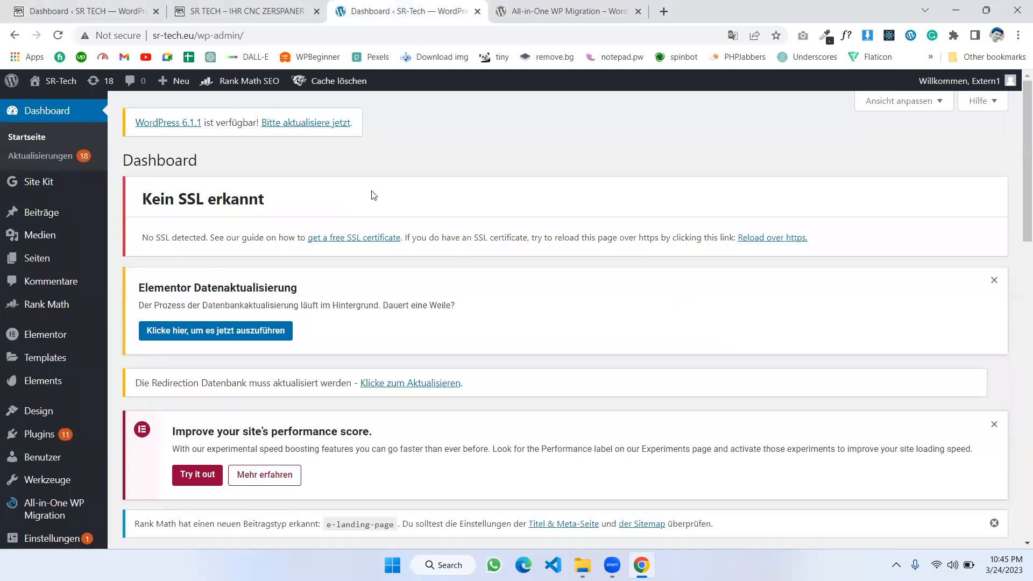
{"action": "left_click", "coordinate": [264, 36]}
{"action": "left_click", "coordinate": [264, 35]}
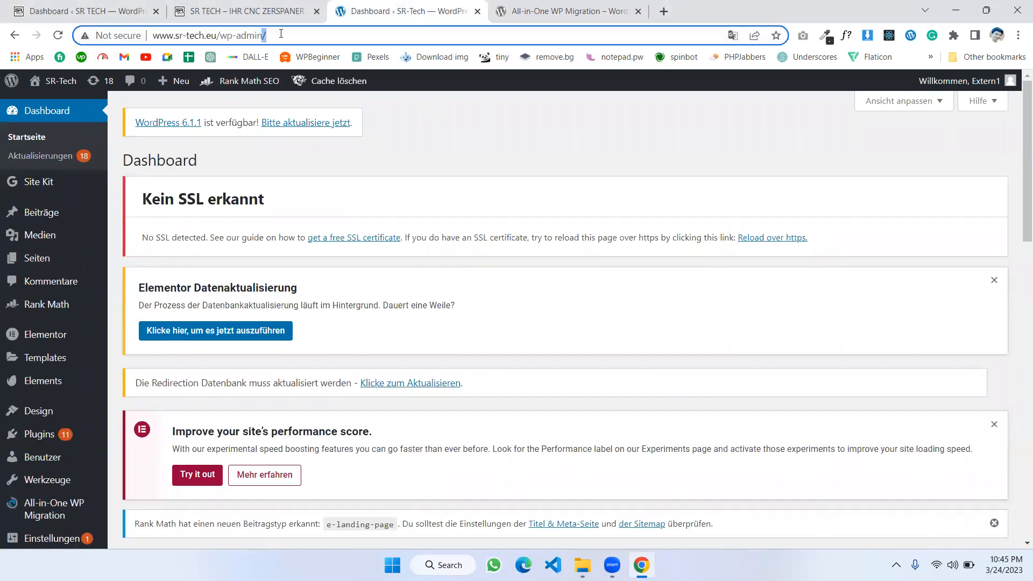
{"action": "left_click", "coordinate": [108, 11]}
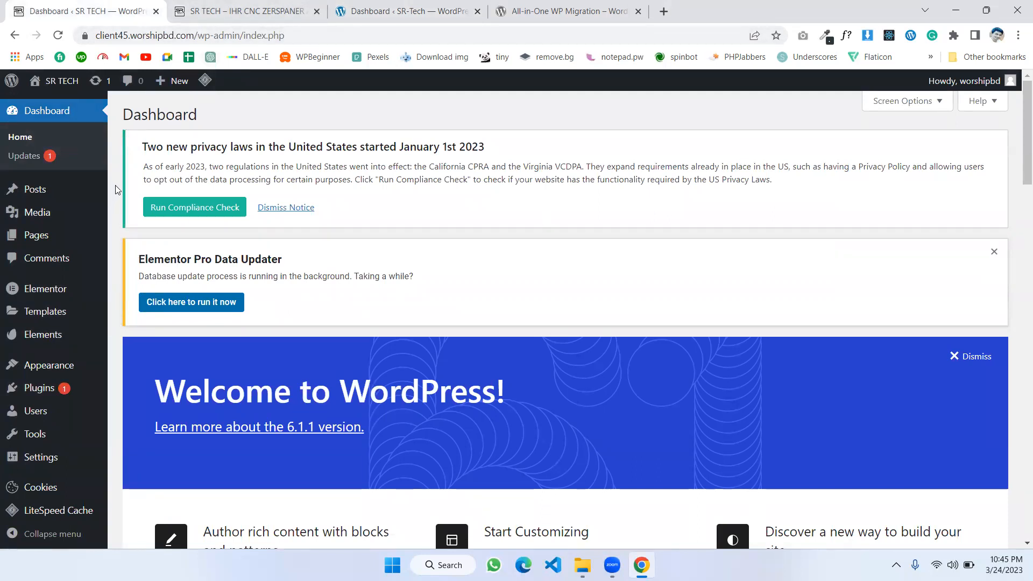
{"action": "left_click", "coordinate": [374, 6]}
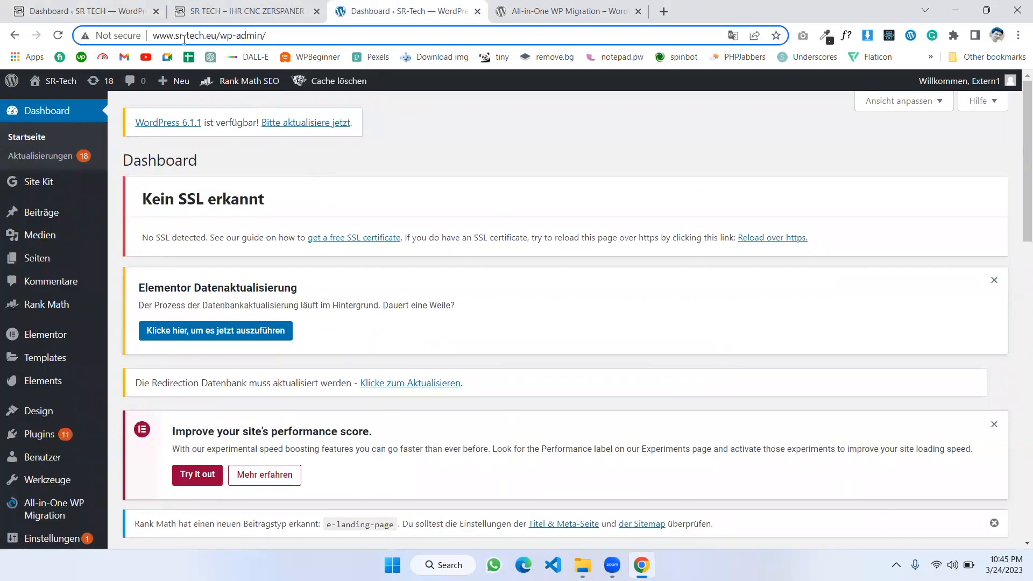
{"action": "left_click", "coordinate": [86, 10]}
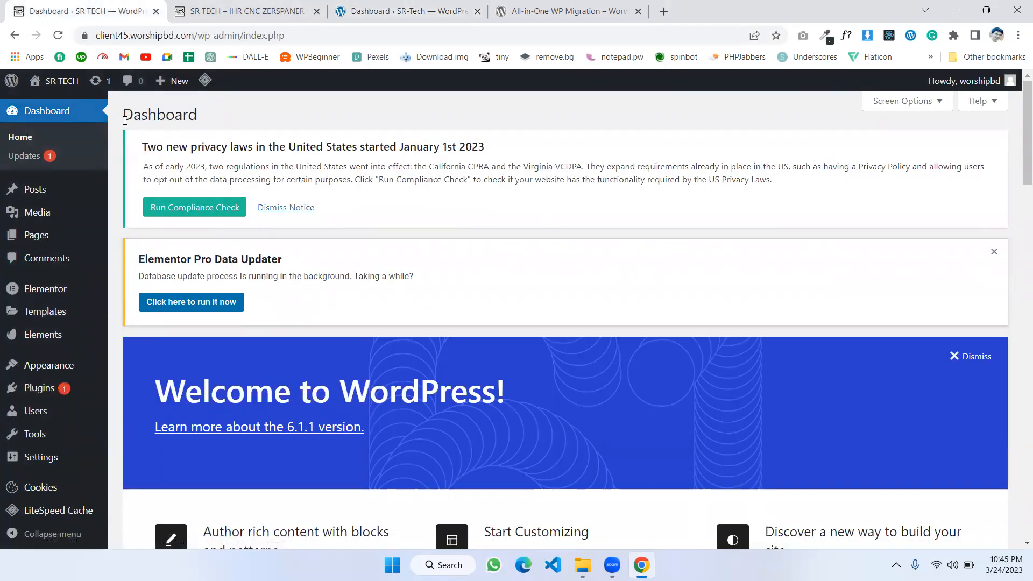
{"action": "left_click_drag", "start_coordinate": [124, 115], "coordinate": [198, 107]}
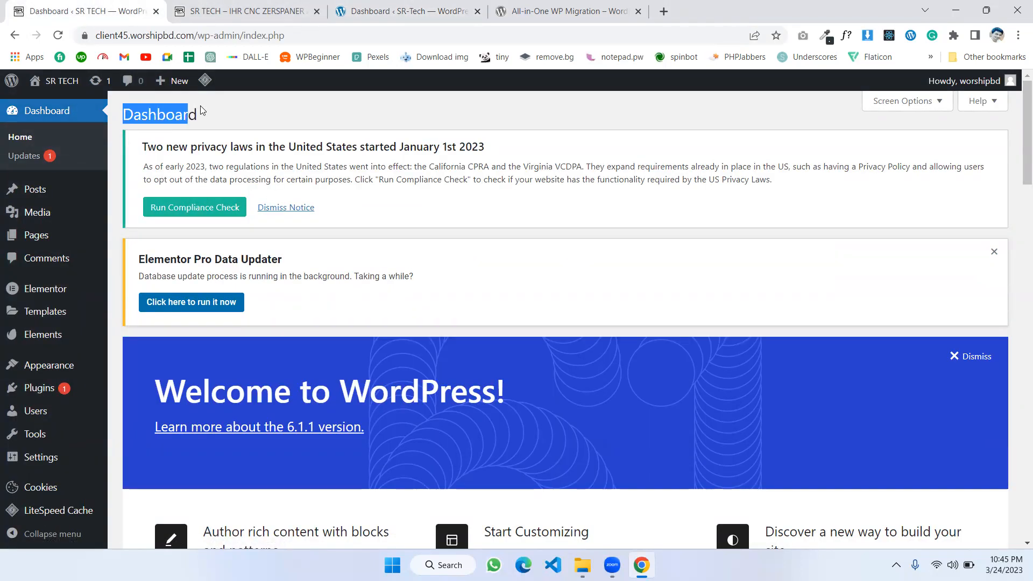
{"action": "left_click", "coordinate": [113, 149]}
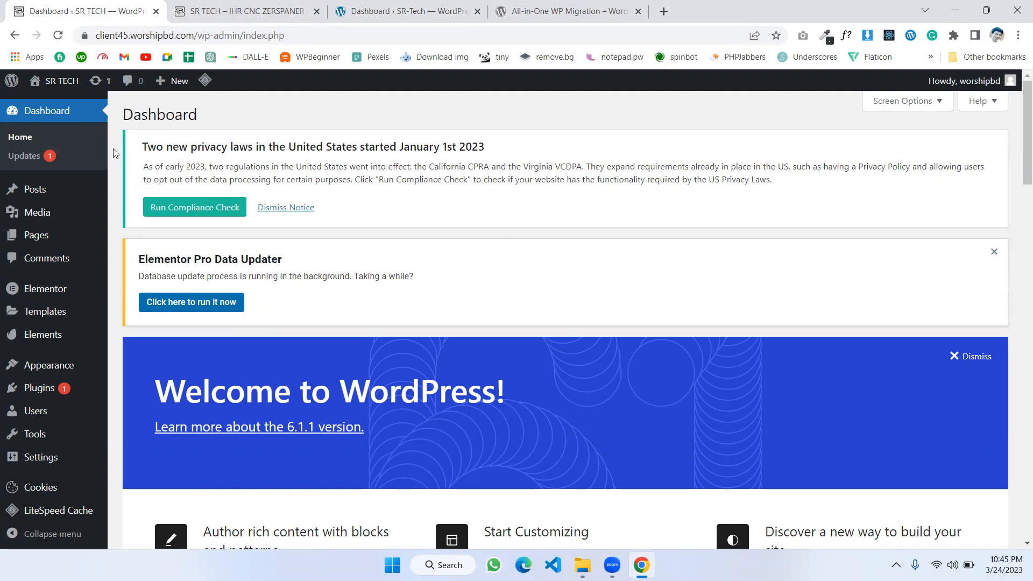
Step: Search for "all in one wp migration" among the plugins available to add to the client45.worshipbd.com site
{"action": "scroll", "coordinate": [113, 148], "scroll_direction": "down", "scroll_amount": 2}
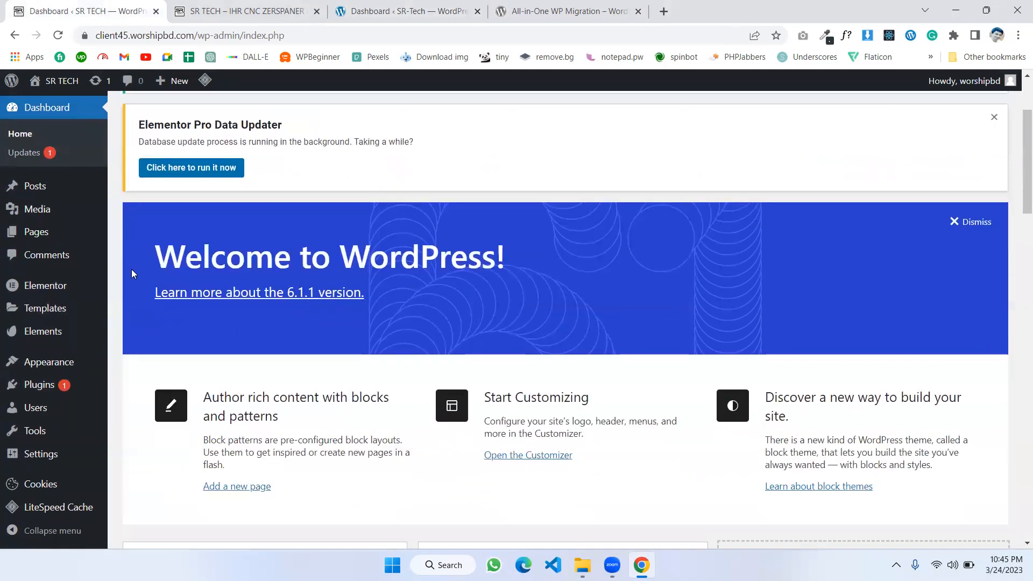
{"action": "mouse_move", "coordinate": [54, 390]}
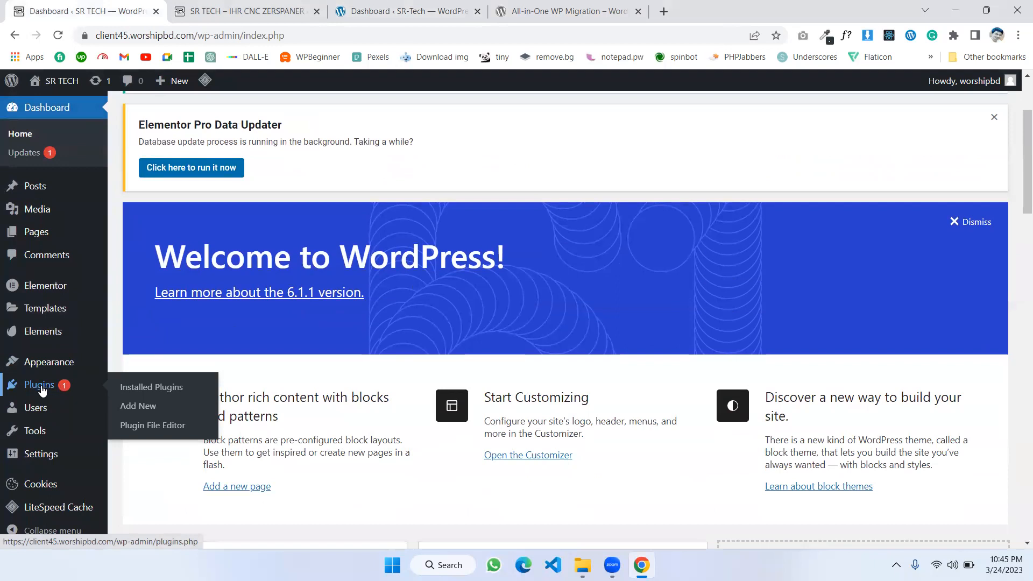
{"action": "left_click", "coordinate": [137, 408]}
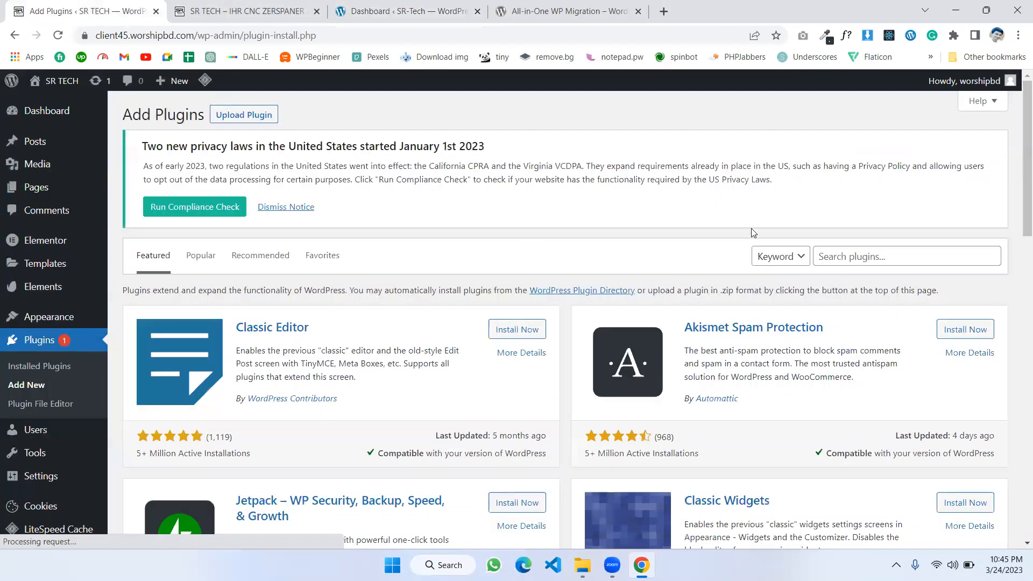
{"action": "left_click", "coordinate": [844, 258]}
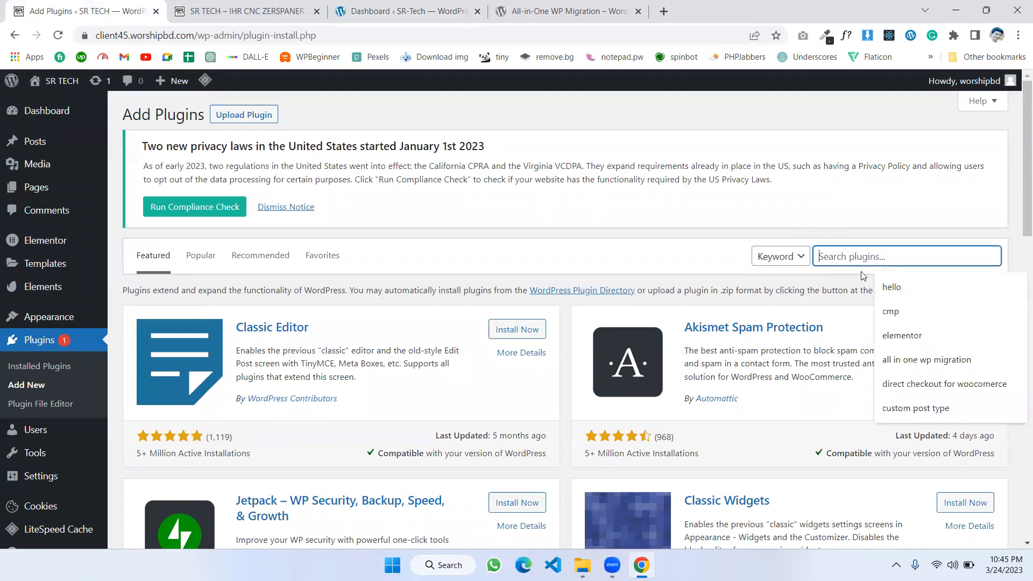
{"action": "left_click", "coordinate": [923, 360]}
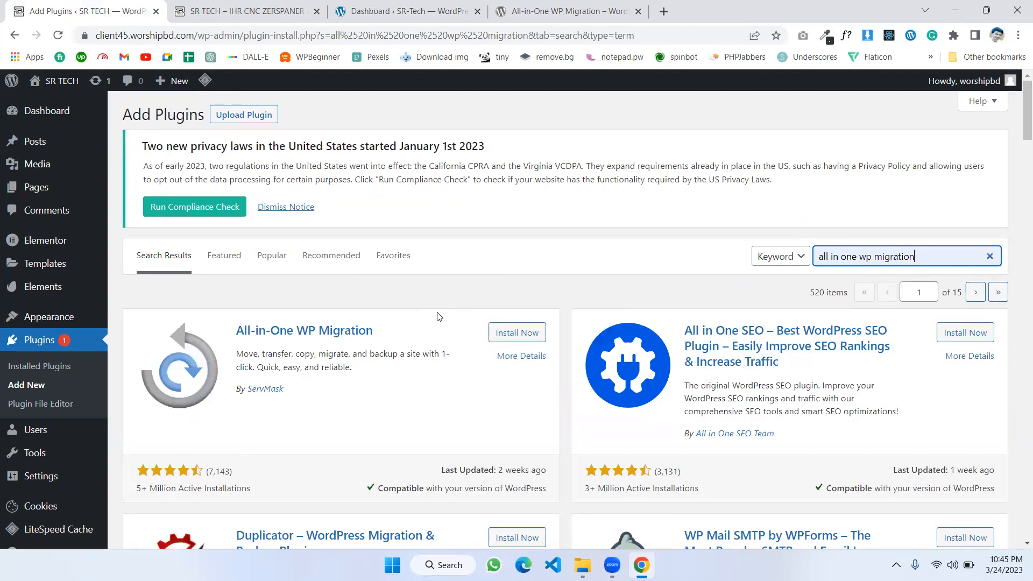
{"action": "left_click_drag", "start_coordinate": [817, 259], "coordinate": [938, 254]}
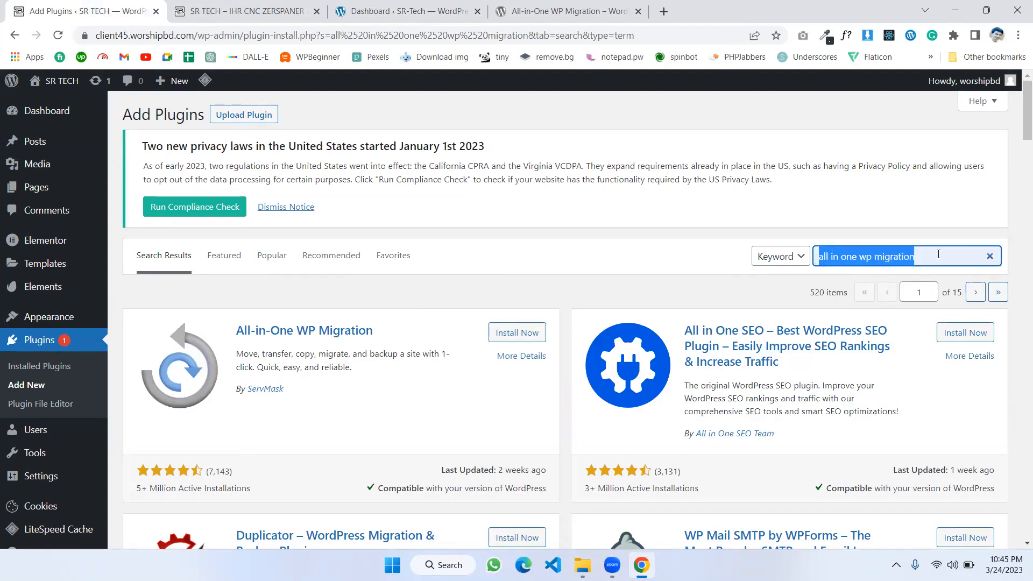
{"action": "left_click", "coordinate": [938, 254]}
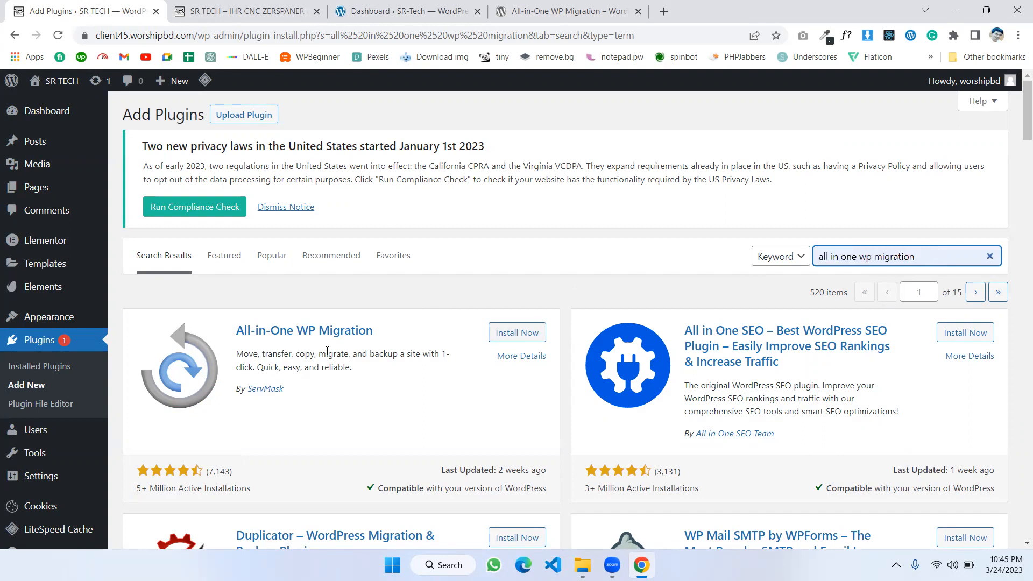
Step: Install and activate the All-in-One WP Migration plugin by ServMask, and check its entry among the installed plugins
{"action": "left_click", "coordinate": [506, 334]}
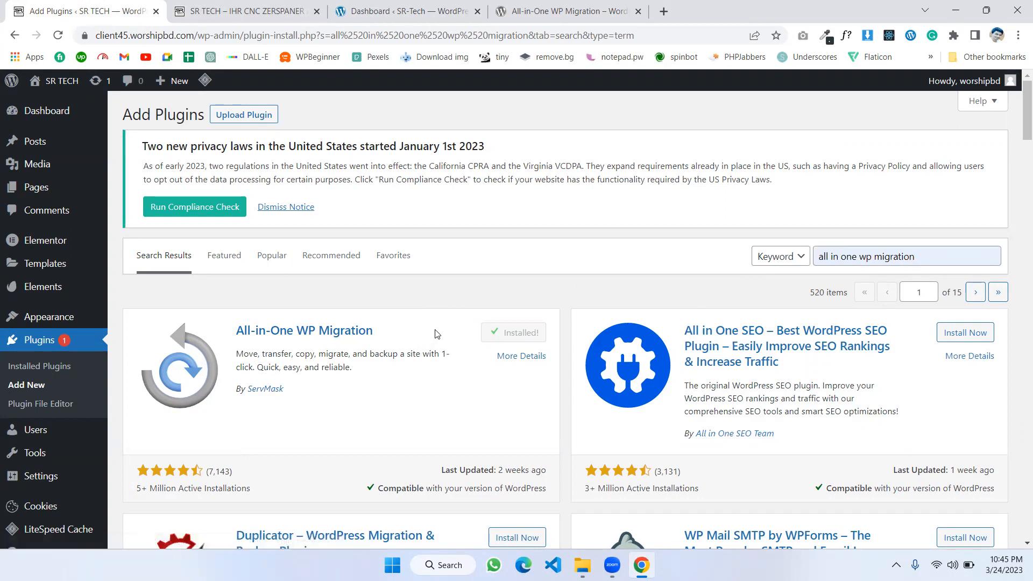
{"action": "left_click", "coordinate": [532, 333]}
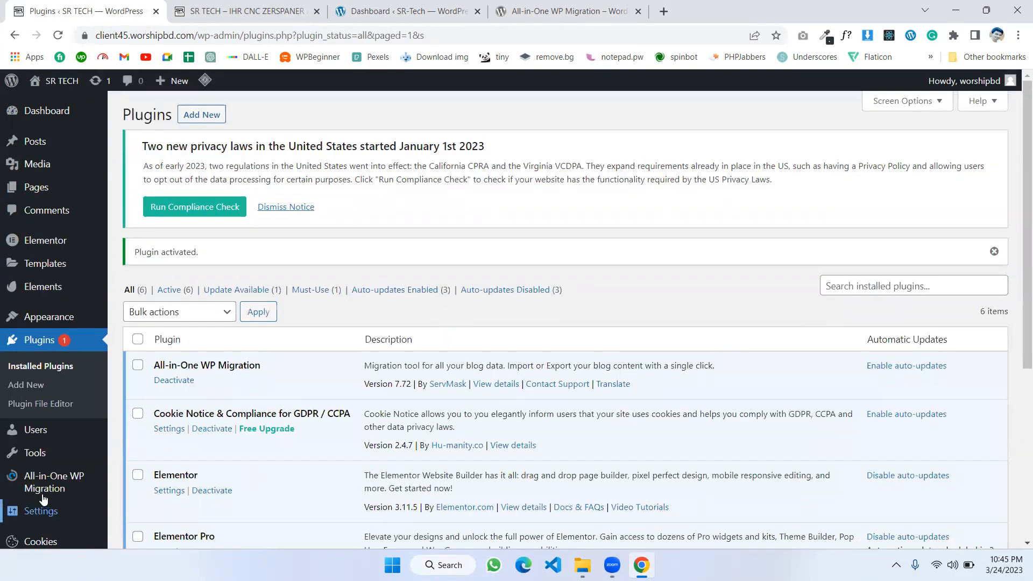
{"action": "scroll", "coordinate": [249, 333], "scroll_direction": "down", "scroll_amount": 1}
{"action": "left_click_drag", "start_coordinate": [169, 296], "coordinate": [261, 299]}
{"action": "left_click", "coordinate": [254, 299]}
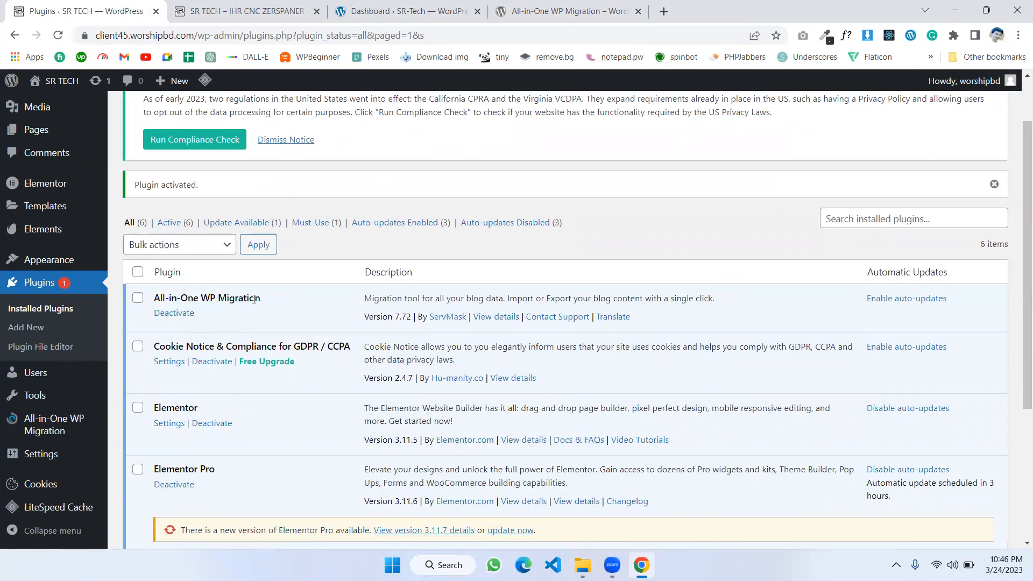
Step: Open the All-in-One WP Migration export page on client45.worshipbd.com and show the available export destinations
{"action": "mouse_move", "coordinate": [31, 430]}
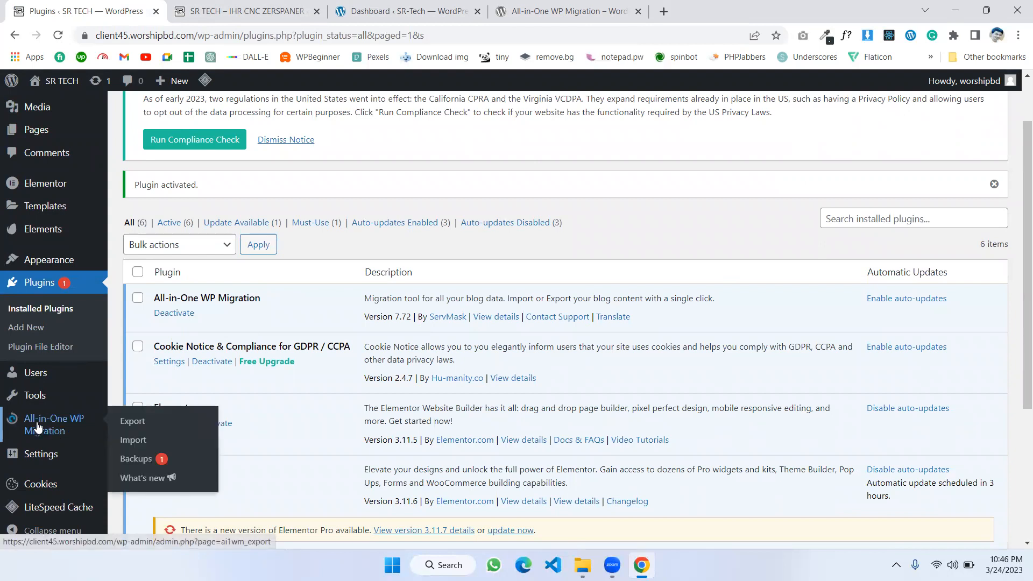
{"action": "left_click", "coordinate": [140, 425]}
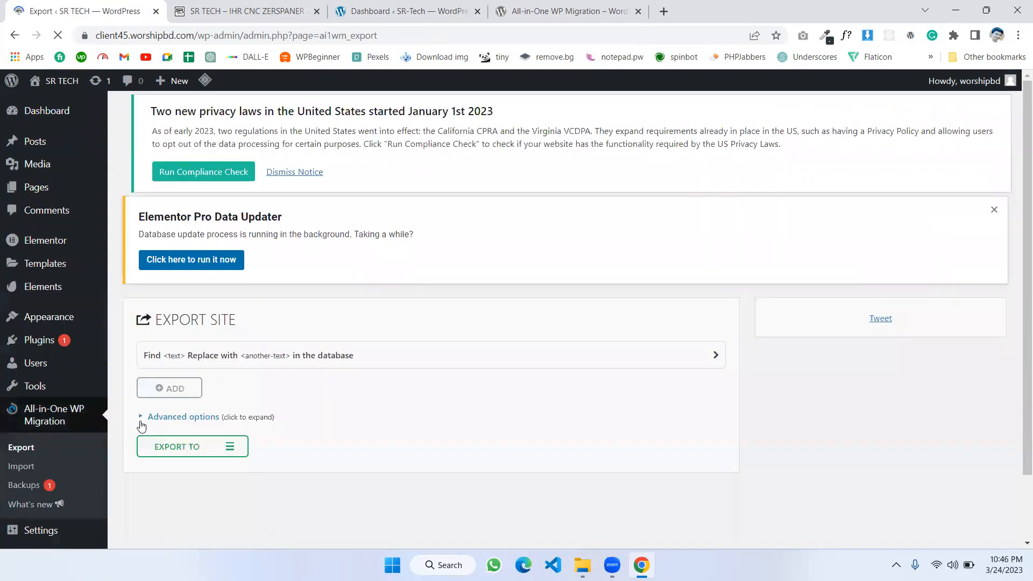
{"action": "scroll", "coordinate": [473, 312], "scroll_direction": "down", "scroll_amount": 2}
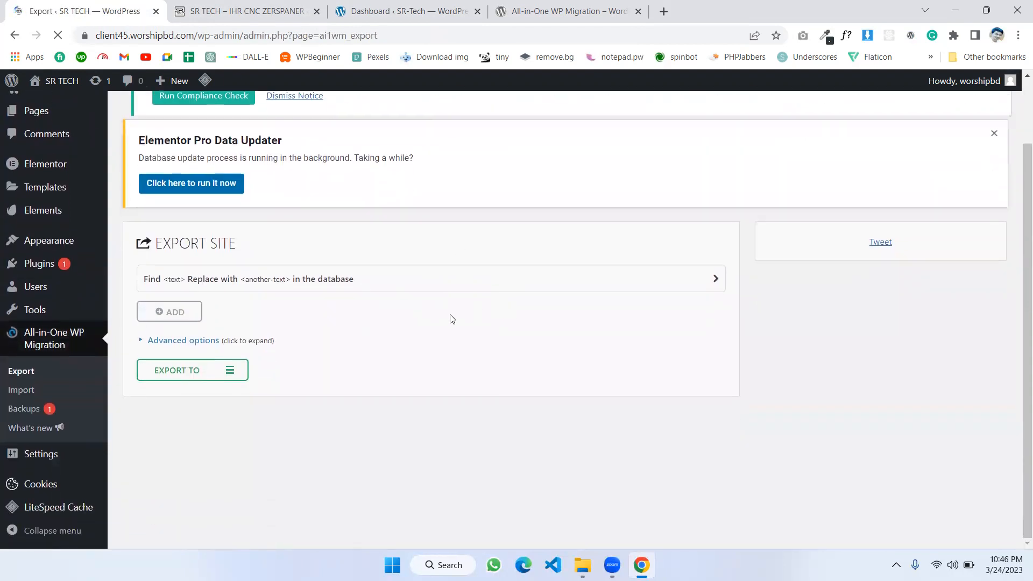
{"action": "left_click", "coordinate": [213, 376]}
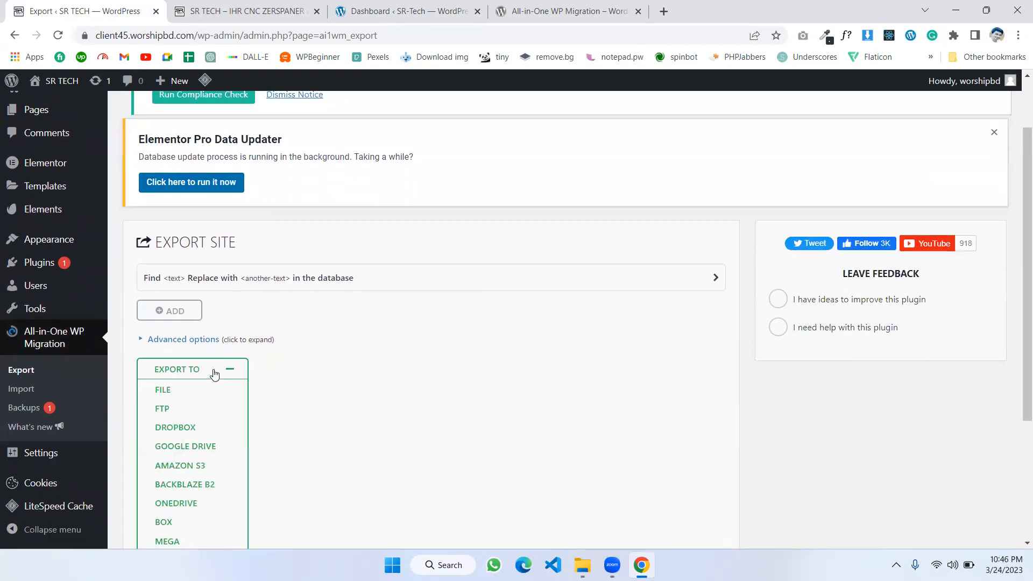
{"action": "scroll", "coordinate": [345, 355], "scroll_direction": "down", "scroll_amount": 1}
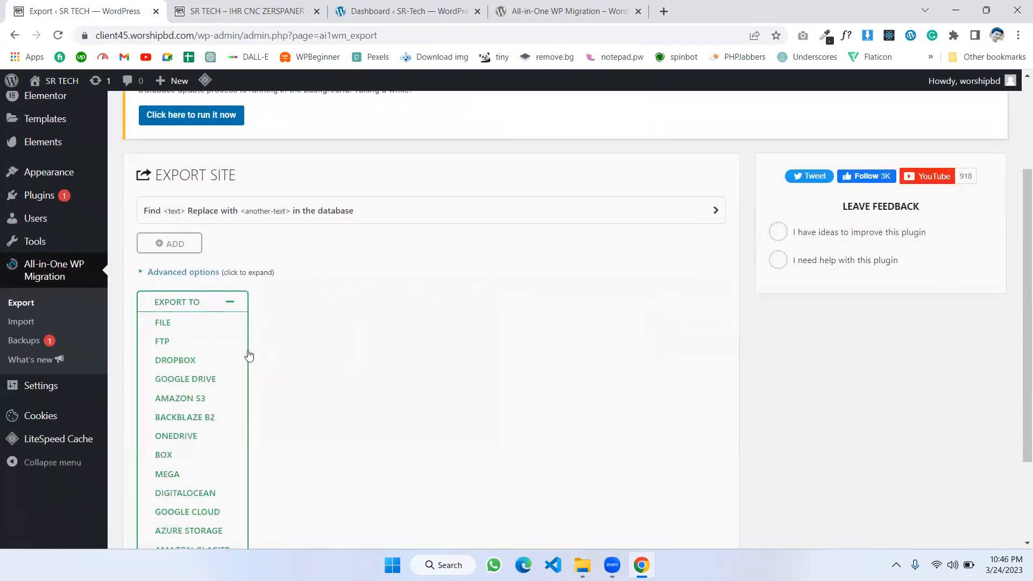
{"action": "scroll", "coordinate": [237, 358], "scroll_direction": "down", "scroll_amount": 2}
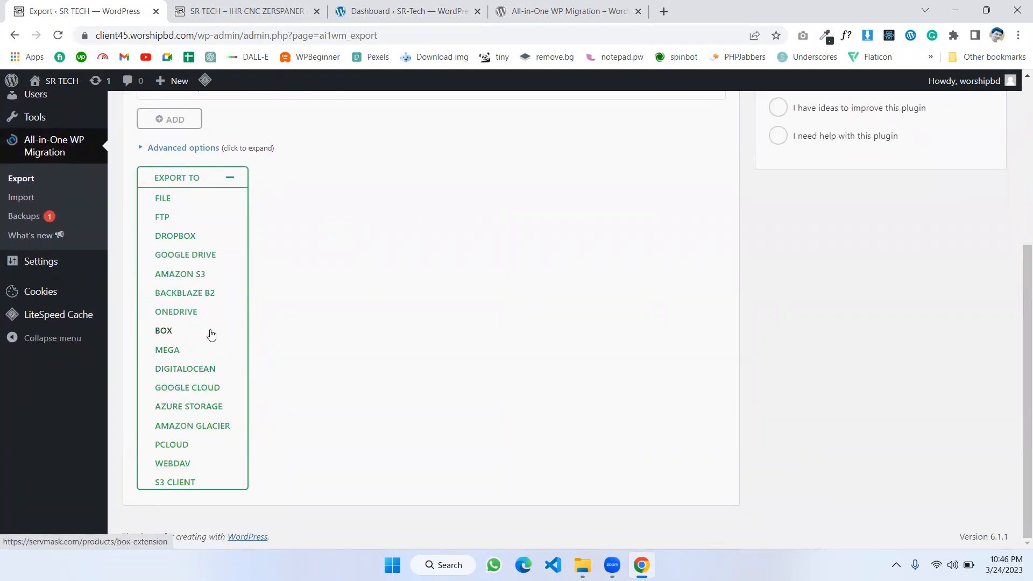
{"action": "scroll", "coordinate": [197, 302], "scroll_direction": "up", "scroll_amount": 1}
{"action": "scroll", "coordinate": [204, 301], "scroll_direction": "down", "scroll_amount": 1}
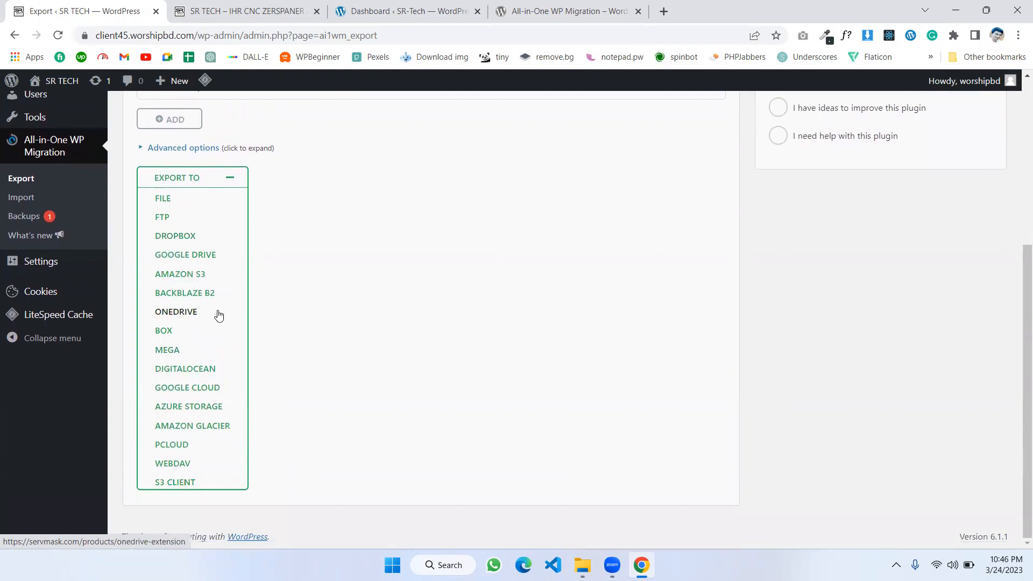
{"action": "scroll", "coordinate": [203, 344], "scroll_direction": "up", "scroll_amount": 1}
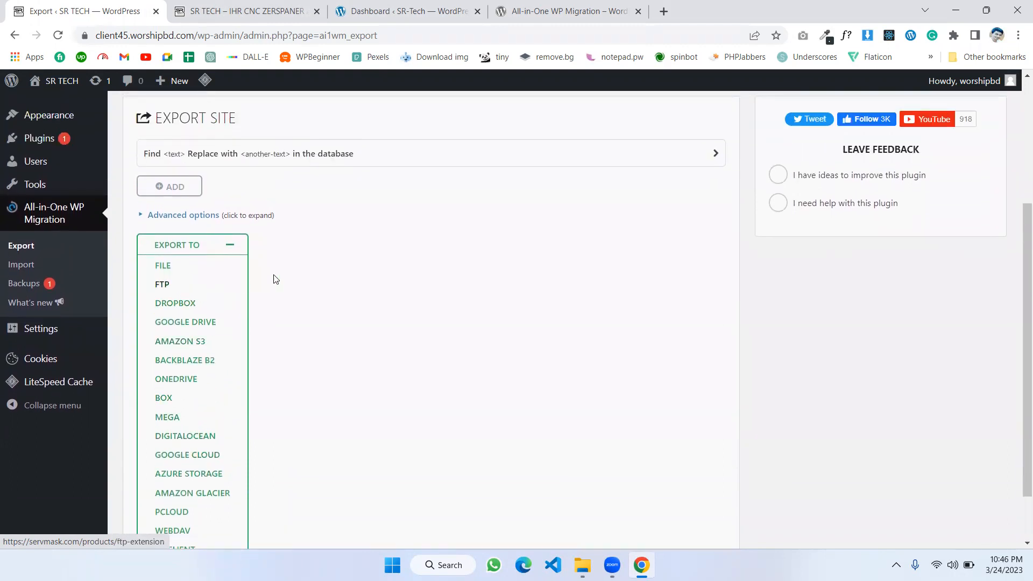
Step: Export the client45.worshipbd.com site to a file and download the resulting backup
{"action": "left_click", "coordinate": [163, 266]}
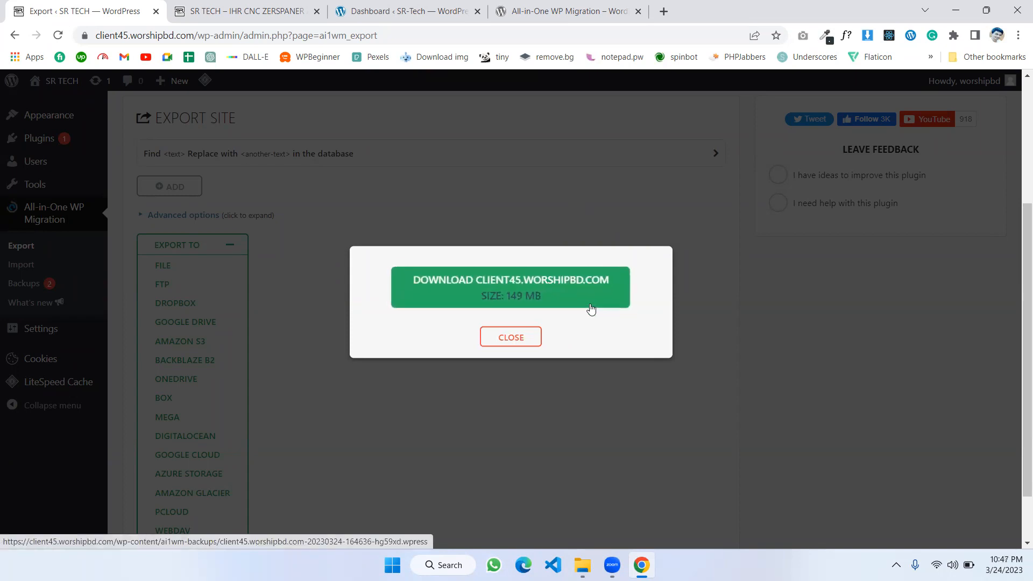
{"action": "left_click", "coordinate": [451, 293]}
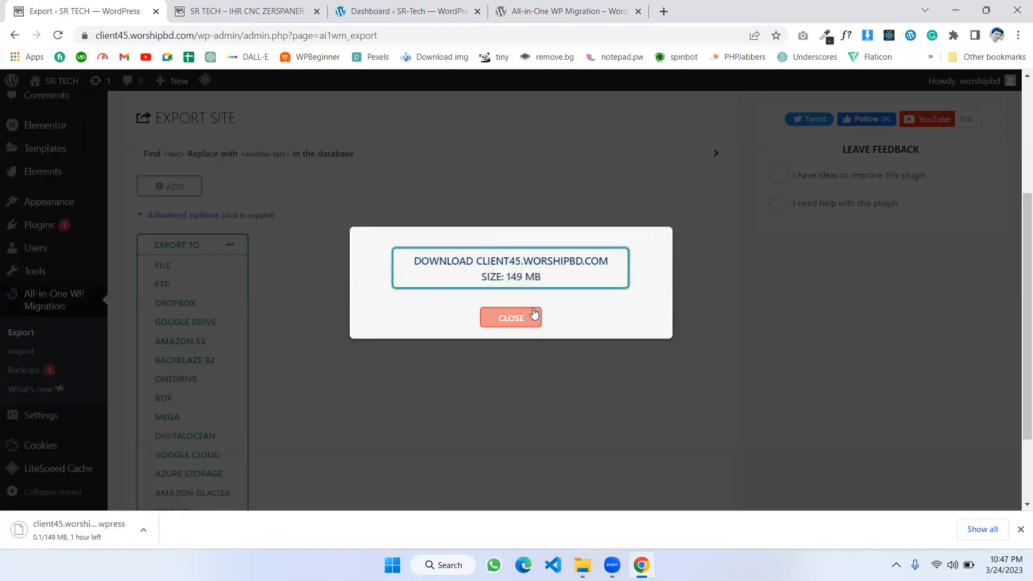
{"action": "left_click", "coordinate": [512, 325]}
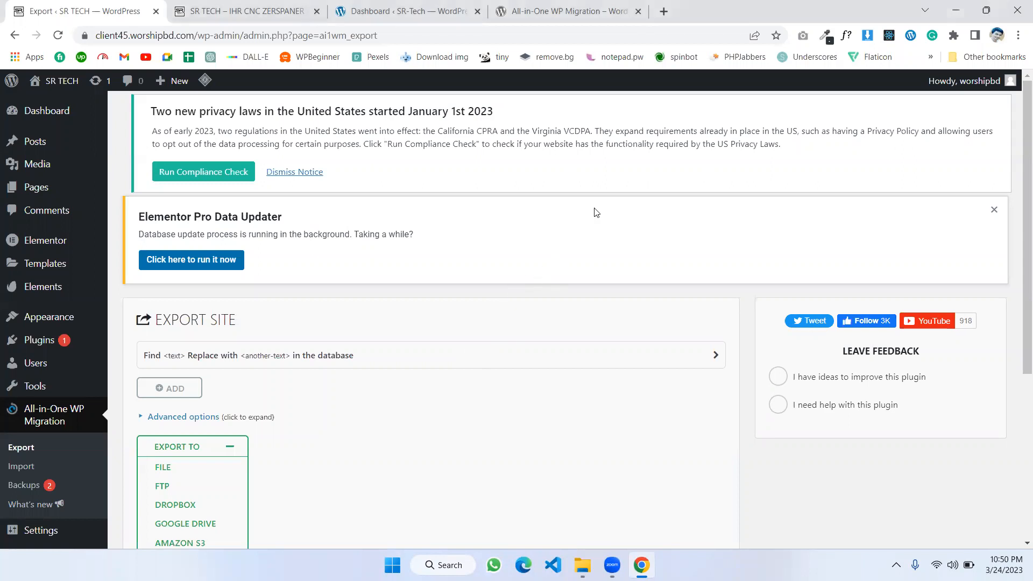
Step: Check the Downloads folder in File Explorer for the client45.worshipbd.com .wpress backup, and return to the browser
{"action": "key", "text": "alt+Tab"}
{"action": "key", "text": "alt+Tab"}
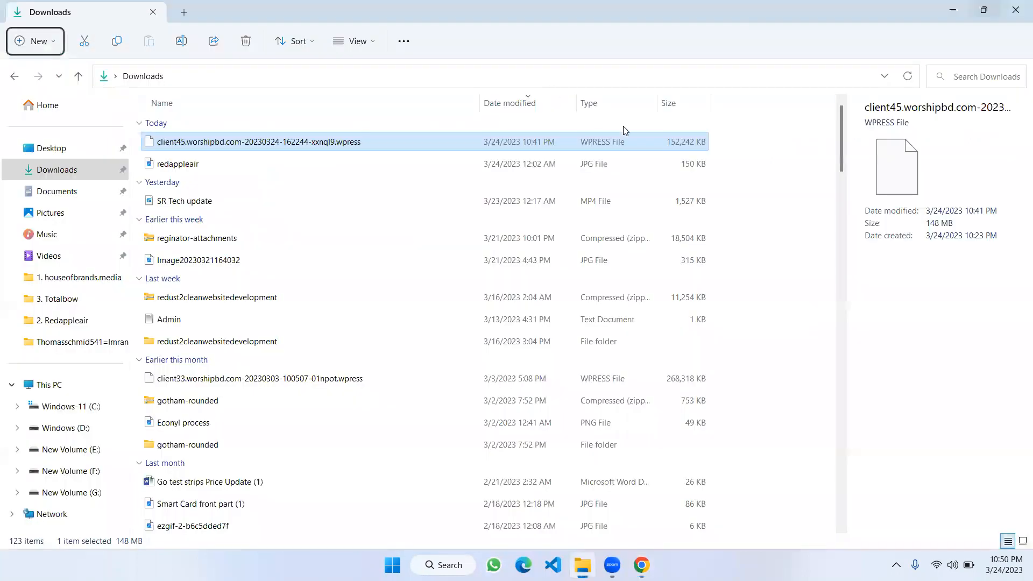
{"action": "key", "text": "alt+Tab"}
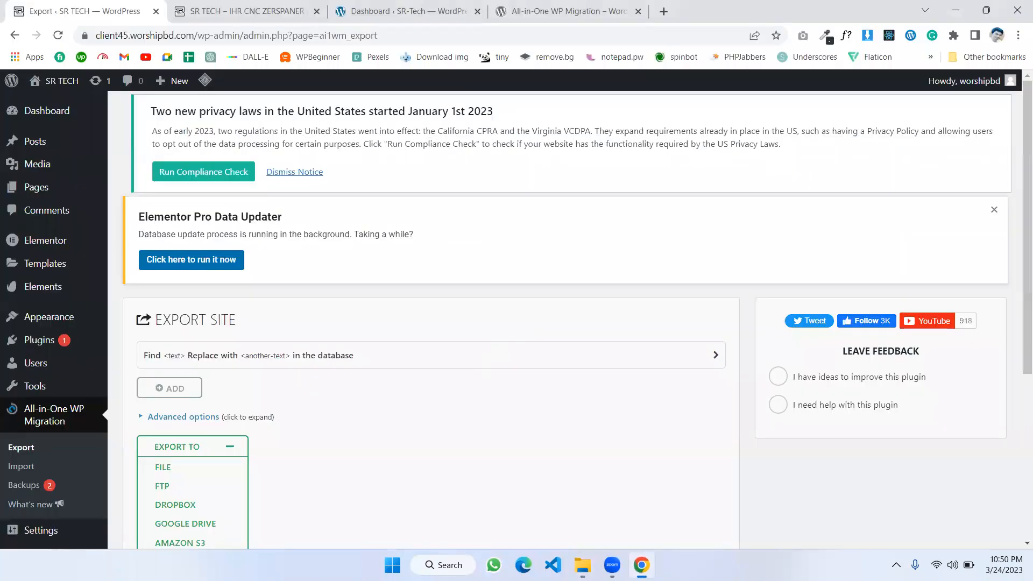
Step: Open the All-in-One WP Migration import page on the sr-tech.eu site and show its website import area
{"action": "left_click", "coordinate": [397, 12]}
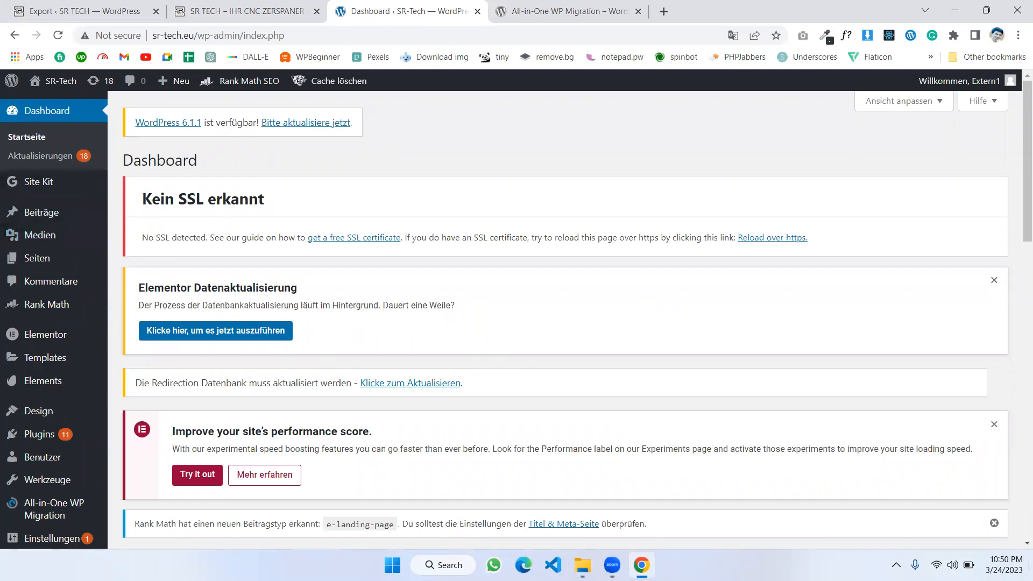
{"action": "scroll", "coordinate": [47, 399], "scroll_direction": "down", "scroll_amount": 3}
{"action": "mouse_move", "coordinate": [50, 389]}
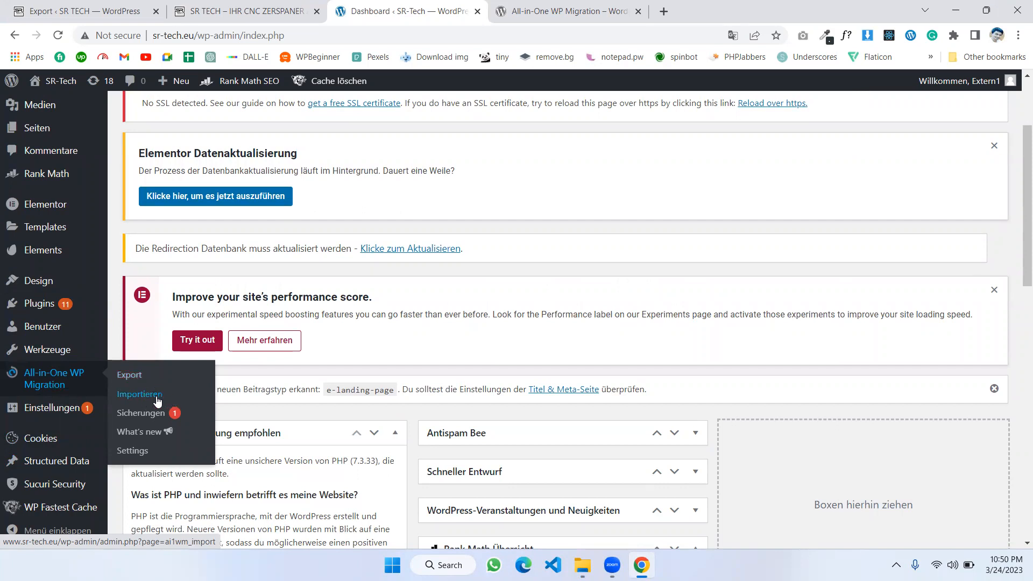
{"action": "left_click", "coordinate": [125, 396]}
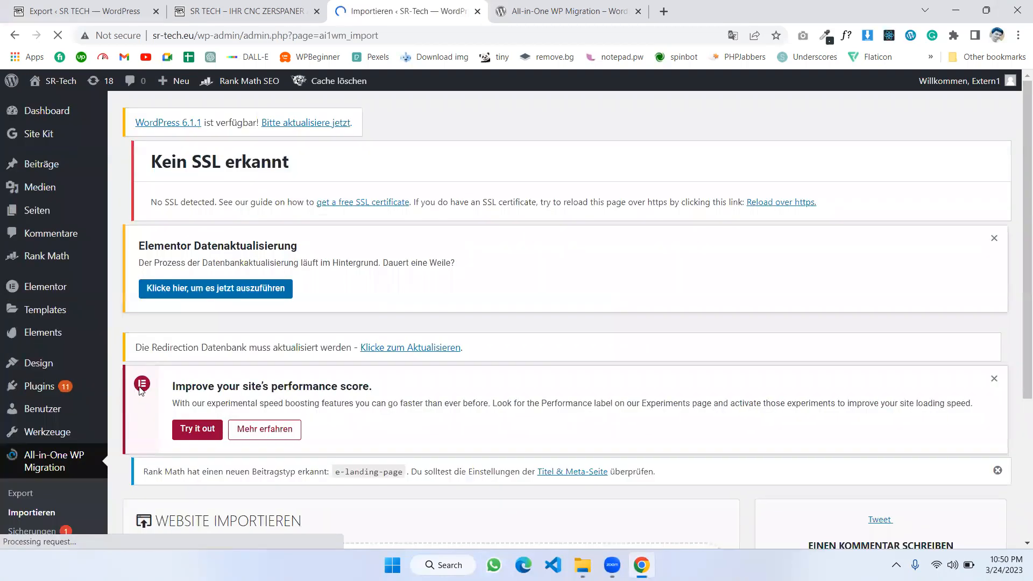
{"action": "scroll", "coordinate": [467, 249], "scroll_direction": "down", "scroll_amount": 4}
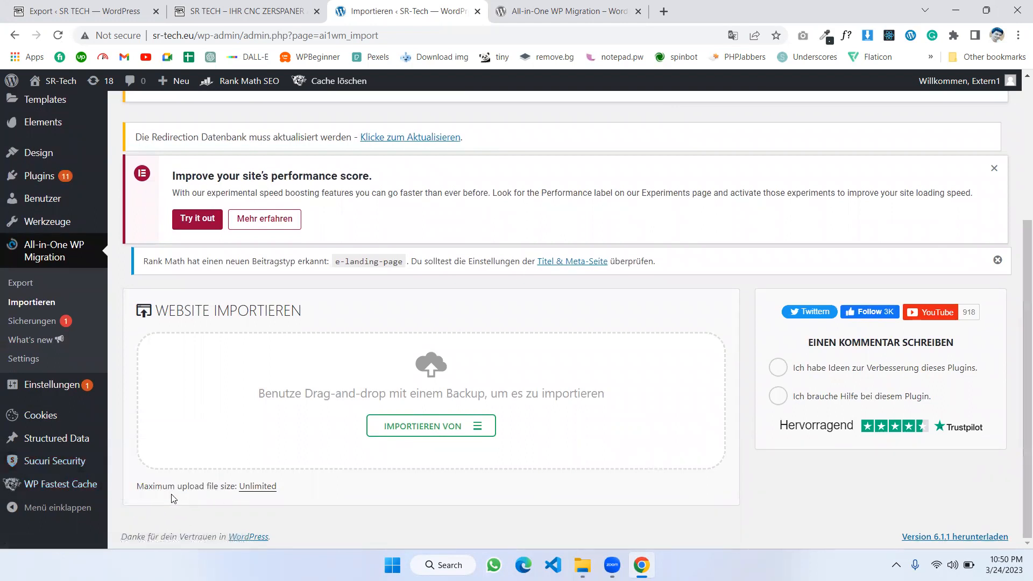
Step: Import the client45.worshipbd.com .wpress backup from the Downloads folder into sr-tech.eu, accept overwriting the site, and finish the import
{"action": "left_click_drag", "start_coordinate": [136, 487], "coordinate": [226, 487]}
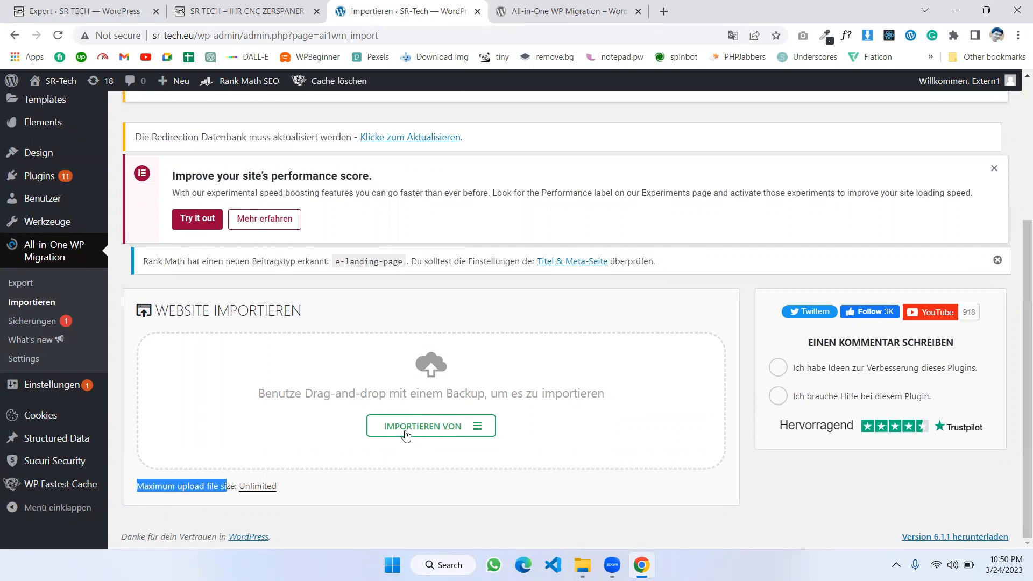
{"action": "left_click", "coordinate": [405, 432]}
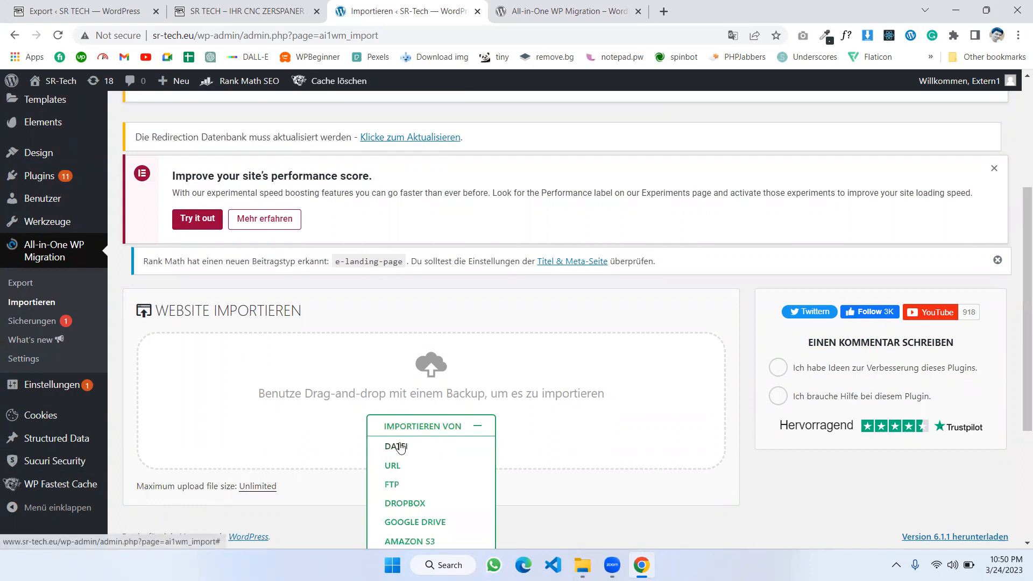
{"action": "left_click", "coordinate": [400, 448]}
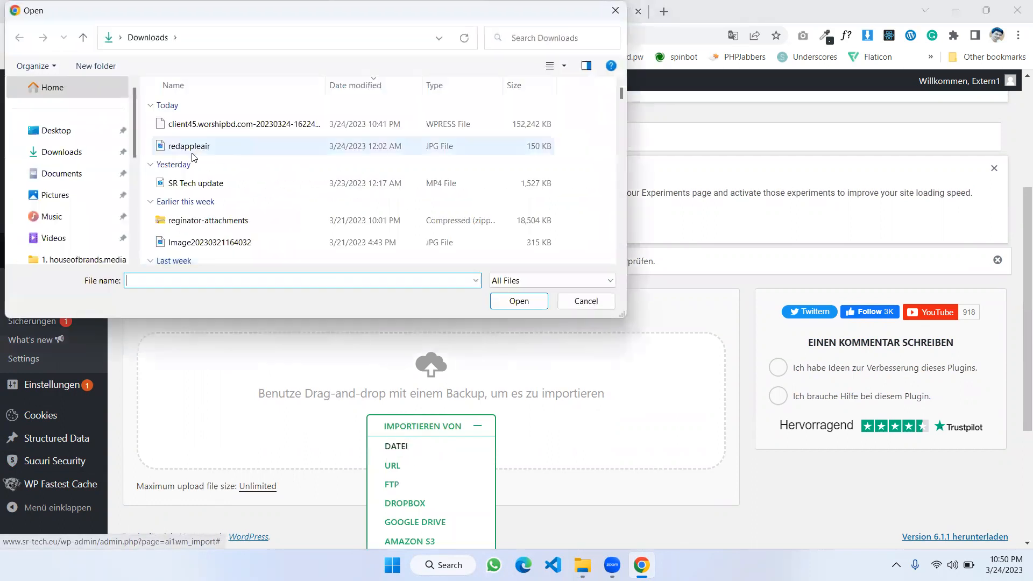
{"action": "left_click", "coordinate": [199, 125]}
{"action": "left_click", "coordinate": [508, 304]}
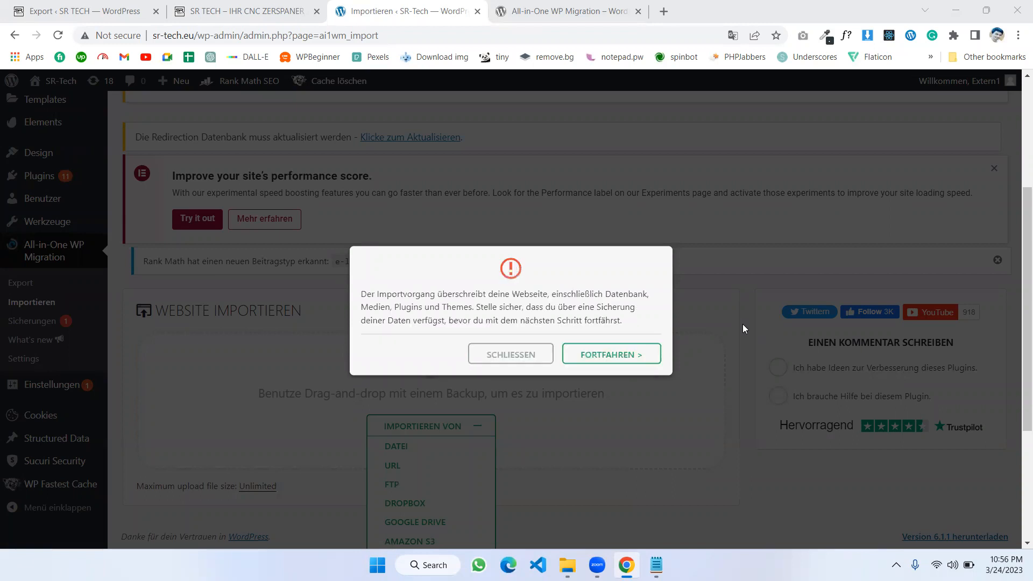
{"action": "left_click", "coordinate": [617, 355]}
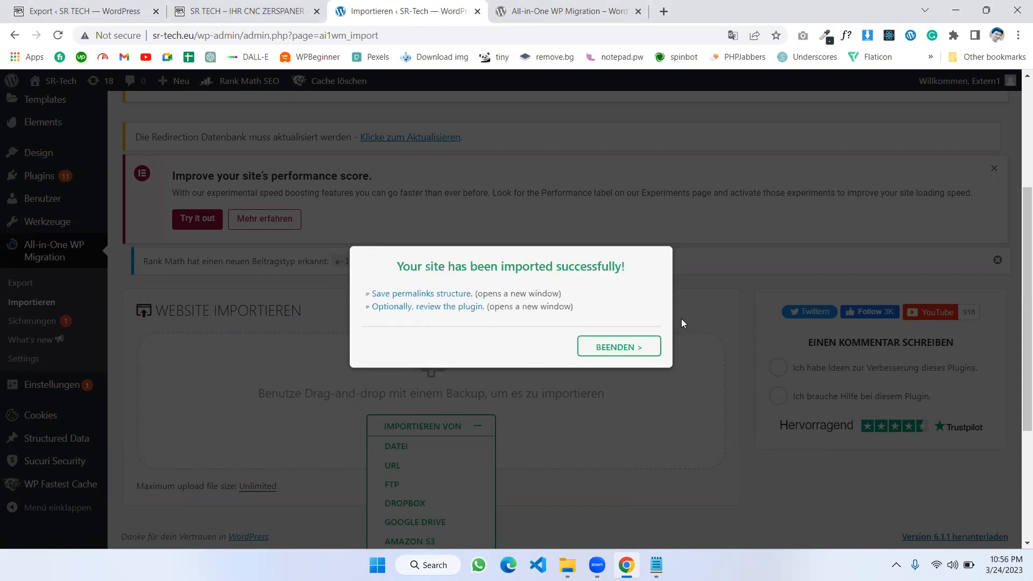
{"action": "left_click", "coordinate": [621, 354]}
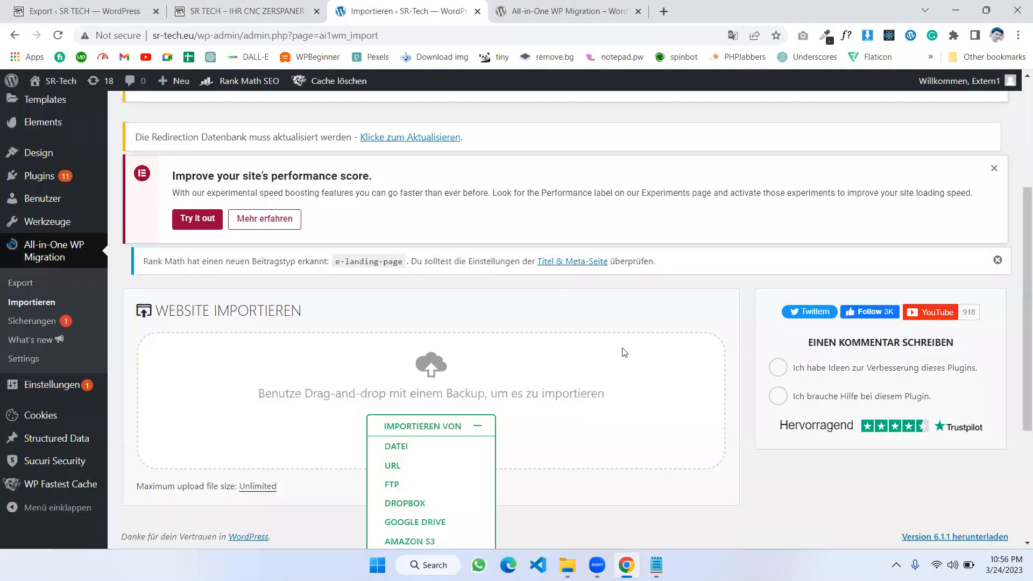
Step: Reload the sr-tech.eu admin page, run the WordPress database update, and continue to the login page
{"action": "left_click", "coordinate": [58, 35]}
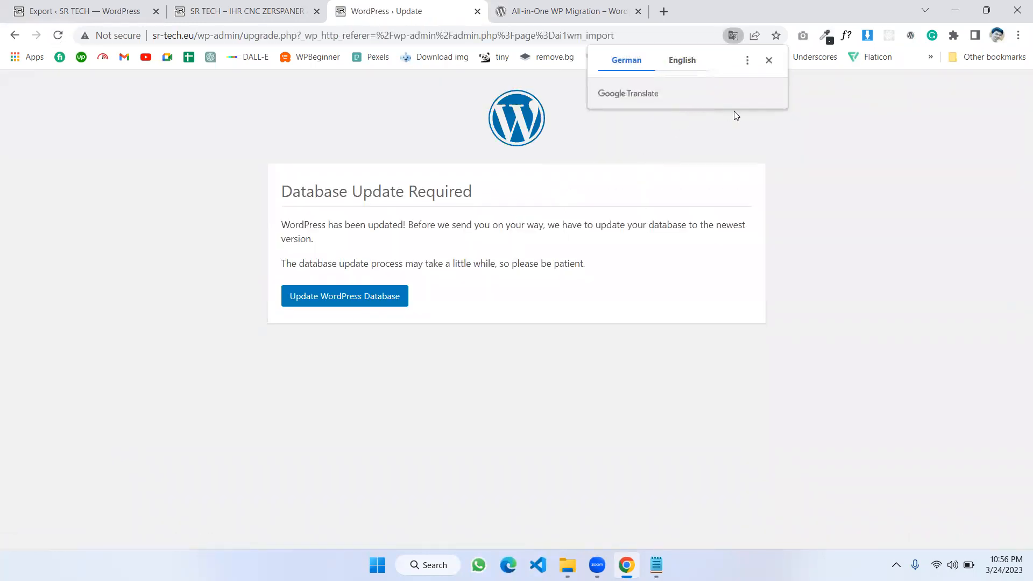
{"action": "left_click", "coordinate": [768, 61]}
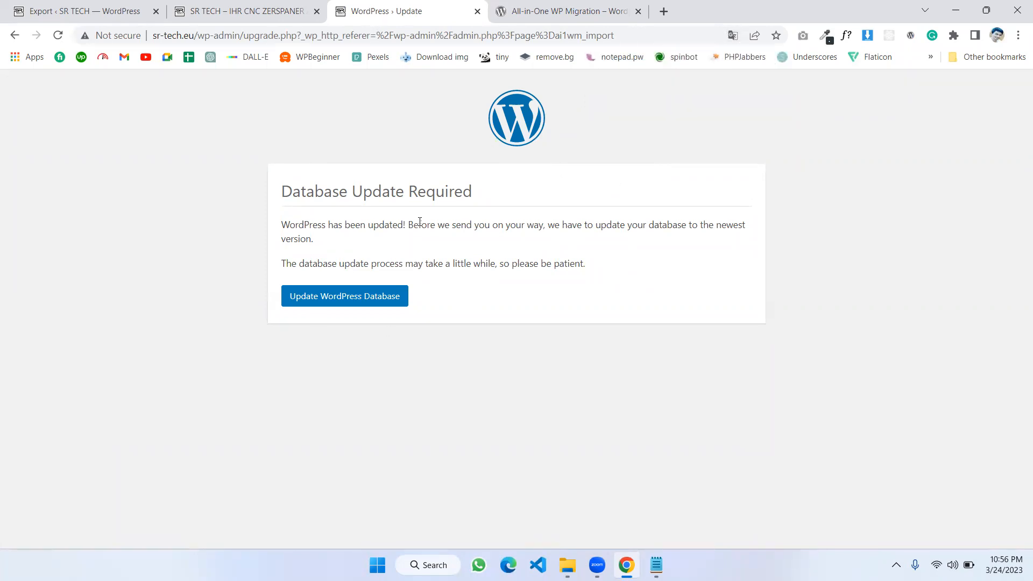
{"action": "left_click", "coordinate": [85, 11]}
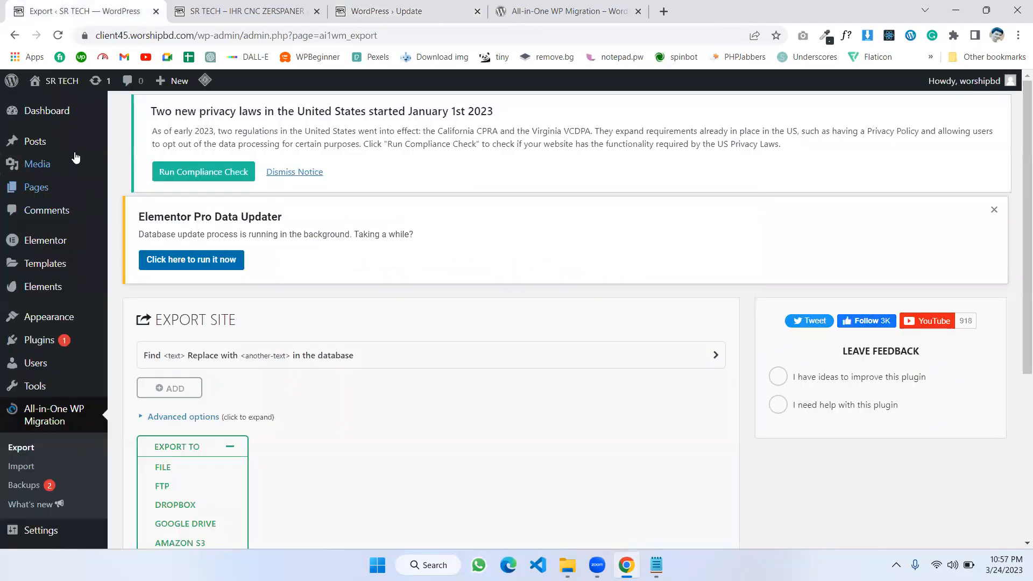
{"action": "left_click", "coordinate": [360, 17]}
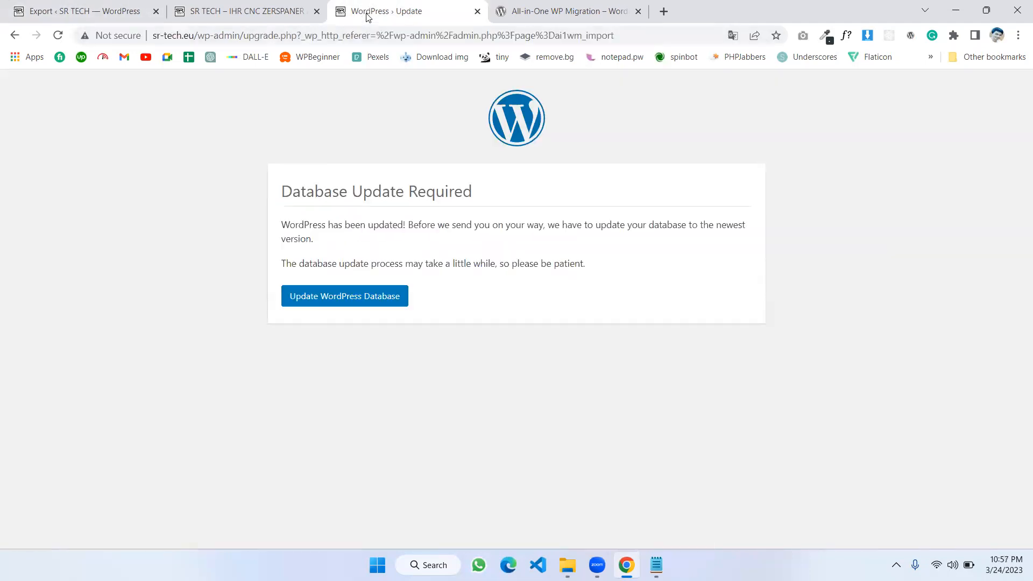
{"action": "left_click", "coordinate": [363, 303]}
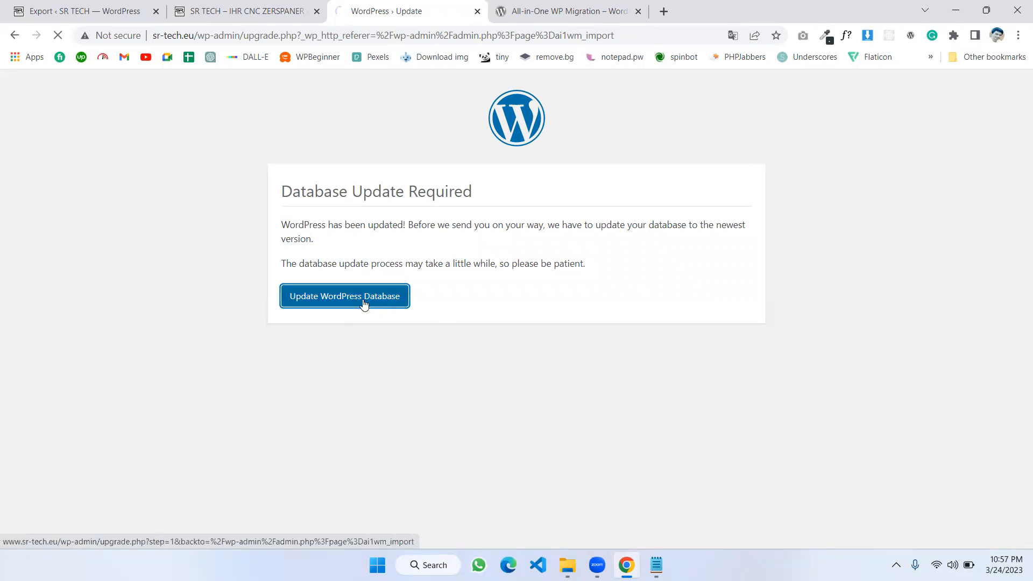
{"action": "left_click", "coordinate": [311, 264]}
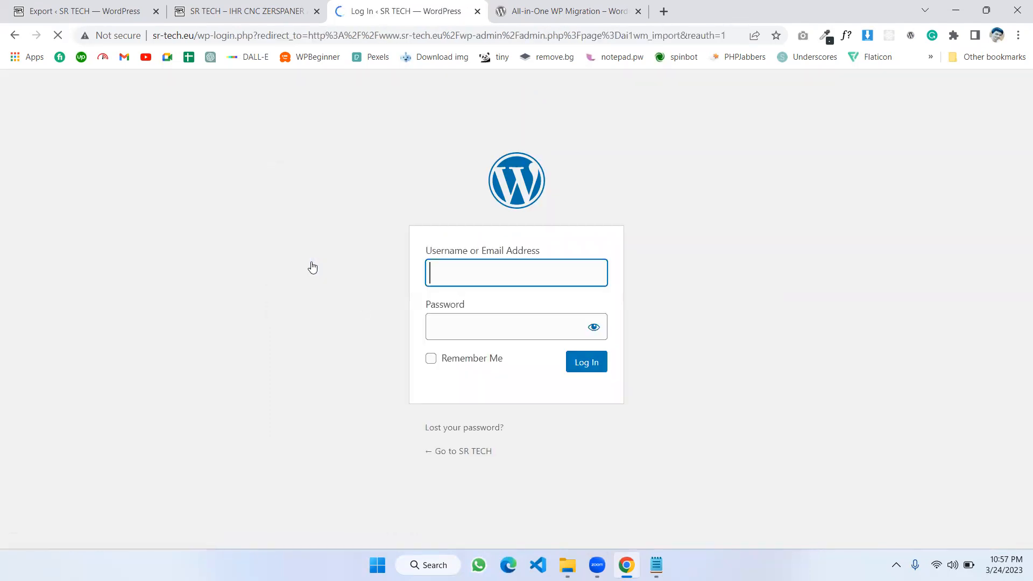
Step: Log in to the sr-tech.eu admin with the source site's username and the account password, with Remember Me enabled
{"action": "left_click", "coordinate": [478, 275]}
{"action": "left_click", "coordinate": [520, 307]}
{"action": "left_click", "coordinate": [455, 322]}
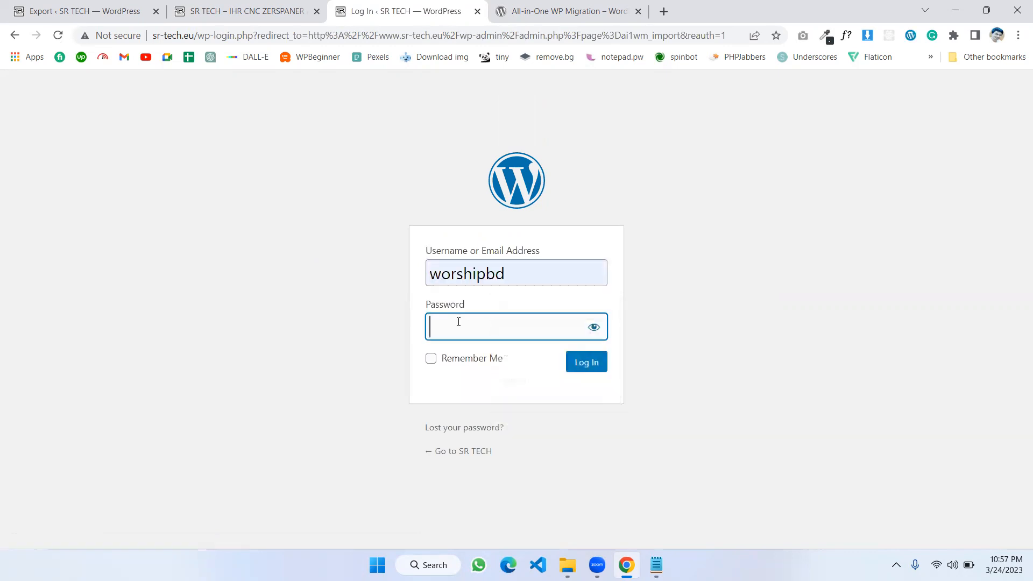
{"action": "type", "text": "••••••••••••"}
{"action": "left_click", "coordinate": [431, 358]}
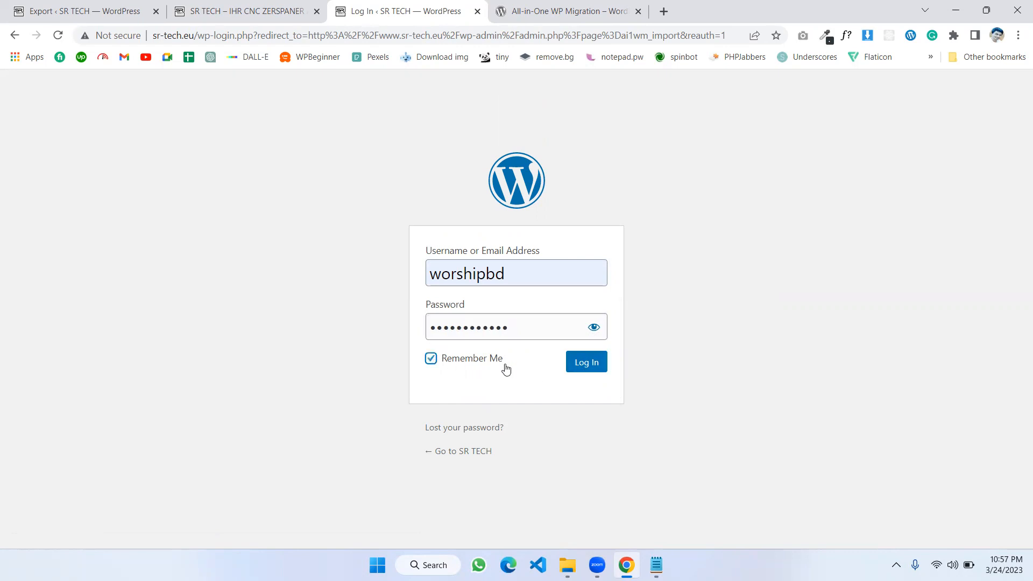
{"action": "left_click", "coordinate": [586, 368]}
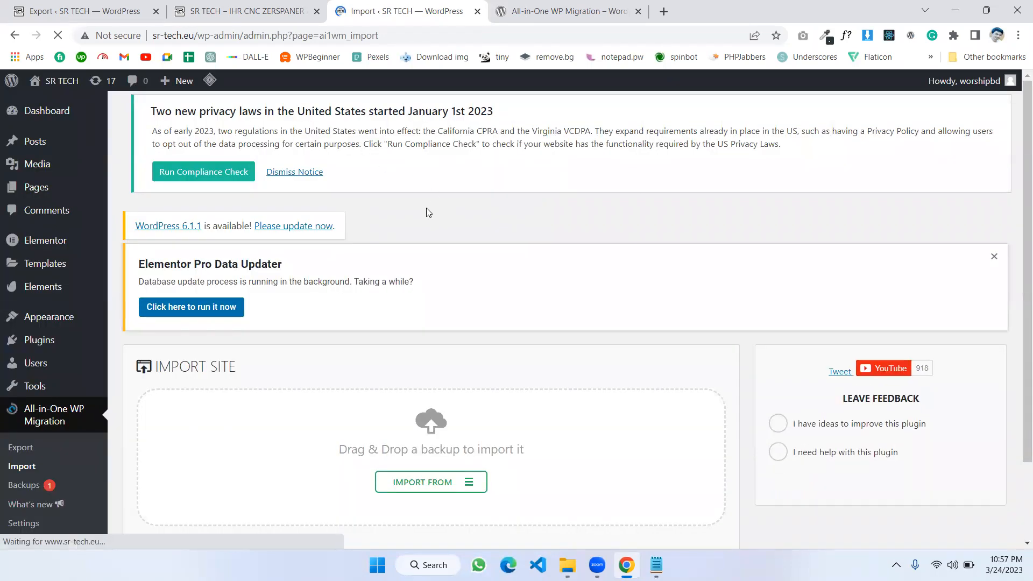
Step: Open the migrated sr-tech.eu homepage in a new browser tab and look through its sections
{"action": "right_click", "coordinate": [51, 108]}
{"action": "left_click", "coordinate": [102, 115]}
{"action": "left_click", "coordinate": [538, 11]}
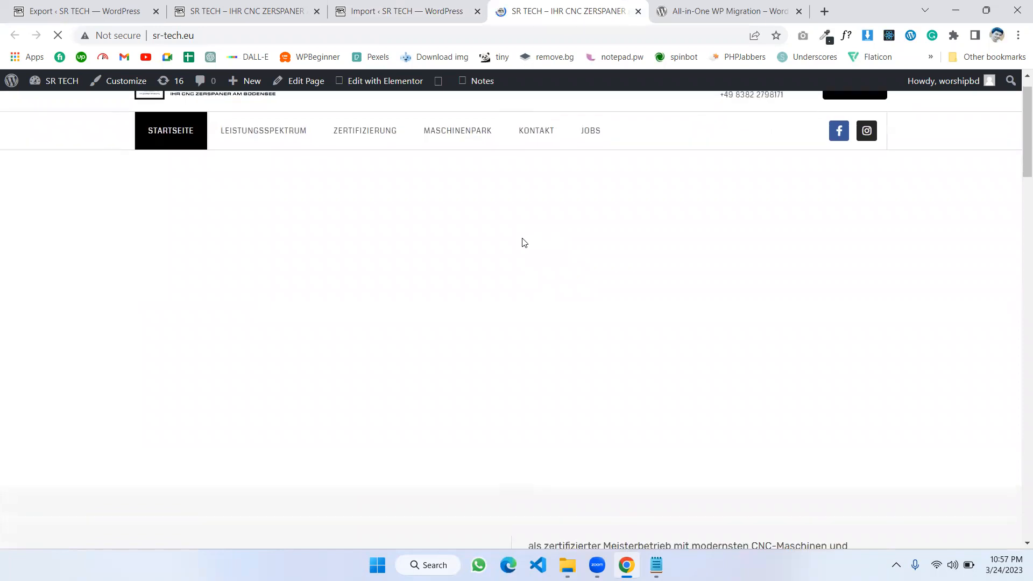
{"action": "scroll", "coordinate": [523, 241], "scroll_direction": "down", "scroll_amount": 2}
{"action": "scroll", "coordinate": [523, 238], "scroll_direction": "down", "scroll_amount": 12}
Step: Compare the client45.worshipbd.com homepage with the migrated sr-tech.eu homepage, checking the content sections and header of both
{"action": "left_click", "coordinate": [221, 7]}
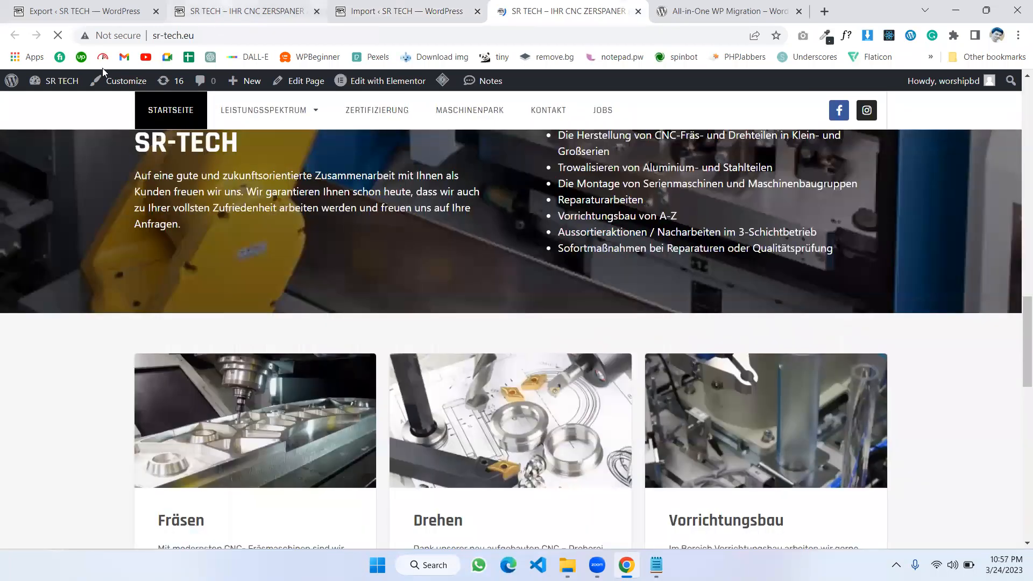
{"action": "scroll", "coordinate": [435, 230], "scroll_direction": "down", "scroll_amount": 6}
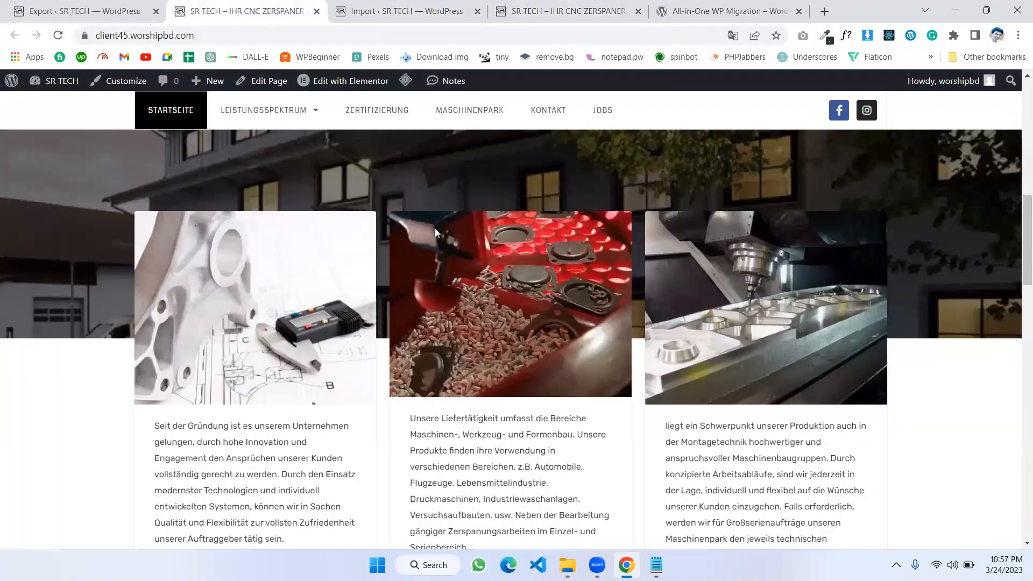
{"action": "scroll", "coordinate": [447, 229], "scroll_direction": "down", "scroll_amount": 12}
{"action": "left_click", "coordinate": [565, 11]}
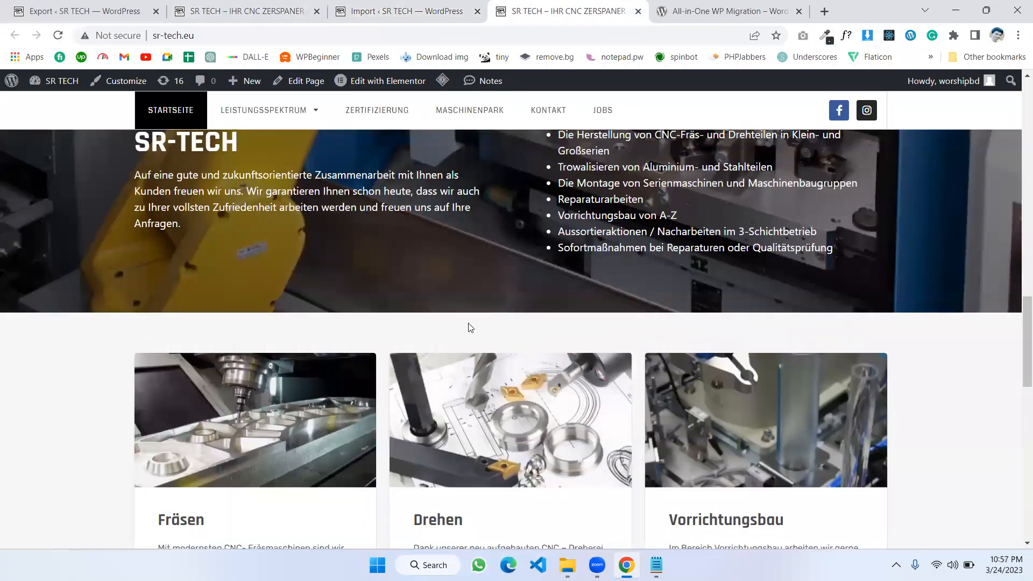
{"action": "scroll", "coordinate": [471, 333], "scroll_direction": "up", "scroll_amount": 5}
{"action": "scroll", "coordinate": [468, 348], "scroll_direction": "up", "scroll_amount": 12}
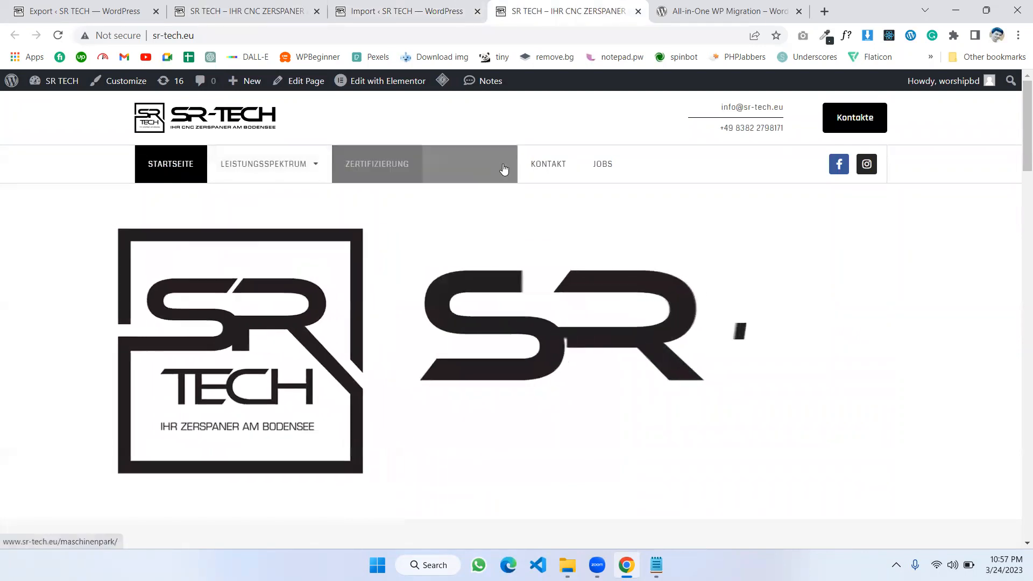
{"action": "left_click", "coordinate": [215, 4]}
{"action": "scroll", "coordinate": [516, 280], "scroll_direction": "up", "scroll_amount": 10}
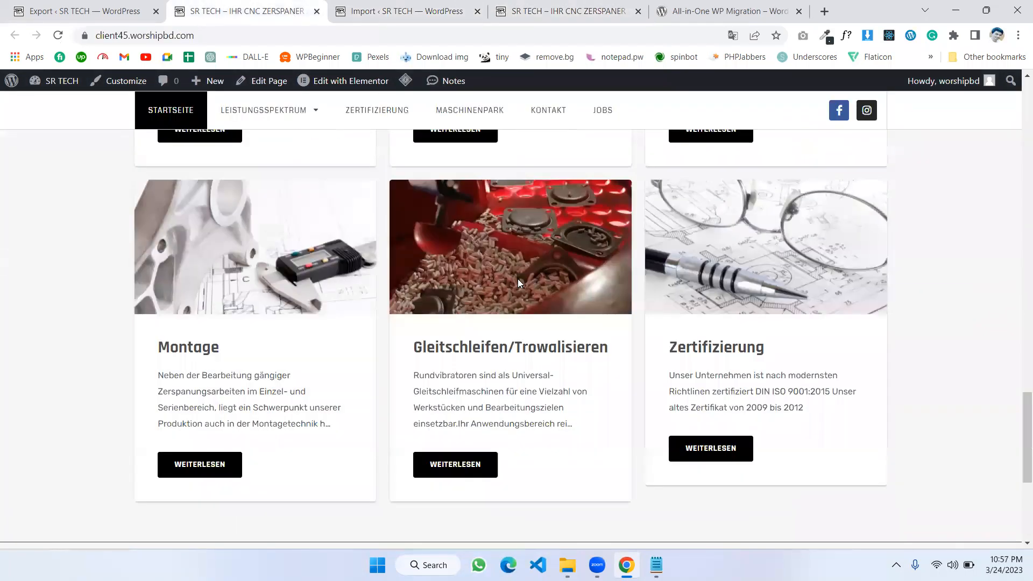
{"action": "scroll", "coordinate": [517, 284], "scroll_direction": "up", "scroll_amount": 5}
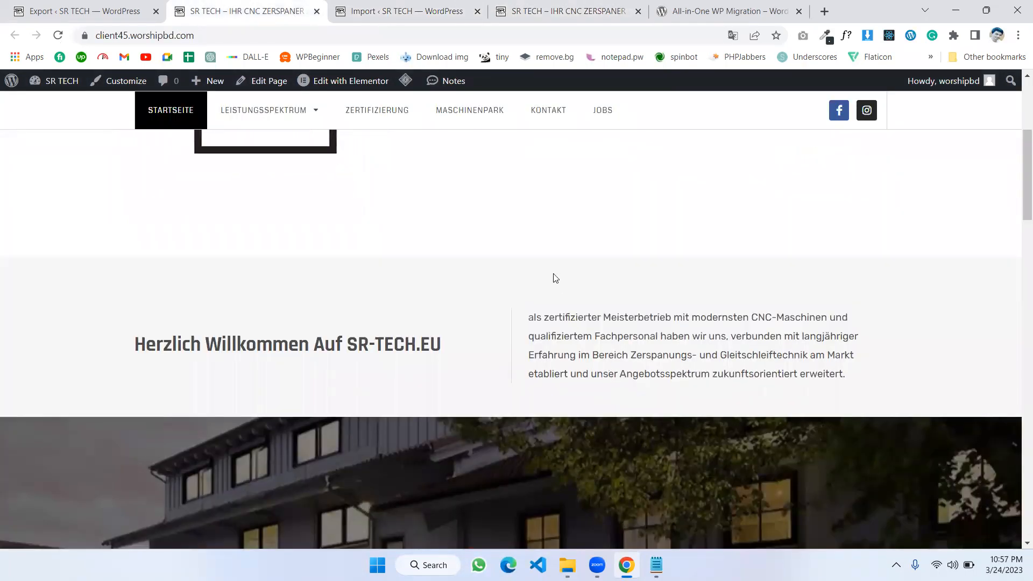
{"action": "scroll", "coordinate": [515, 267], "scroll_direction": "up", "scroll_amount": 5}
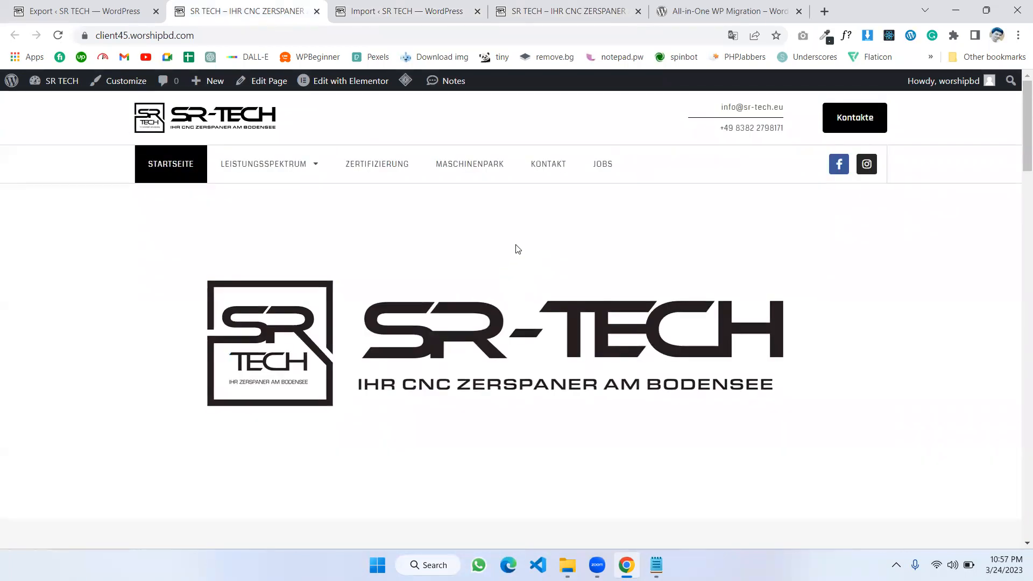